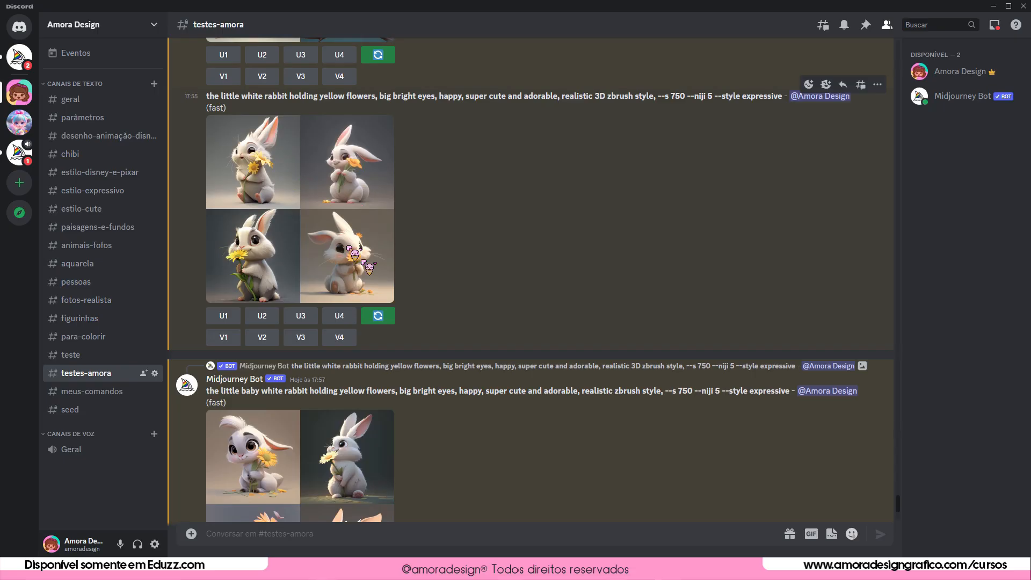
Step: Compare the white rabbit image grids in the channel and view the newest "huge expressive bright eyes" grid enlarged
{"action": "scroll", "coordinate": [398, 293], "scroll_direction": "down", "scroll_amount": 5}
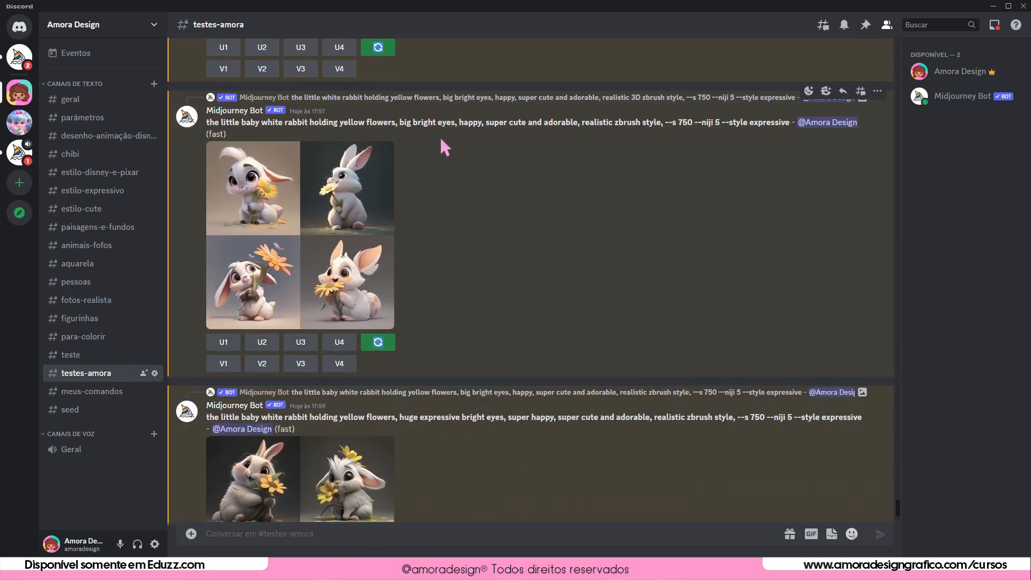
{"action": "scroll", "coordinate": [543, 284], "scroll_direction": "down", "scroll_amount": 3}
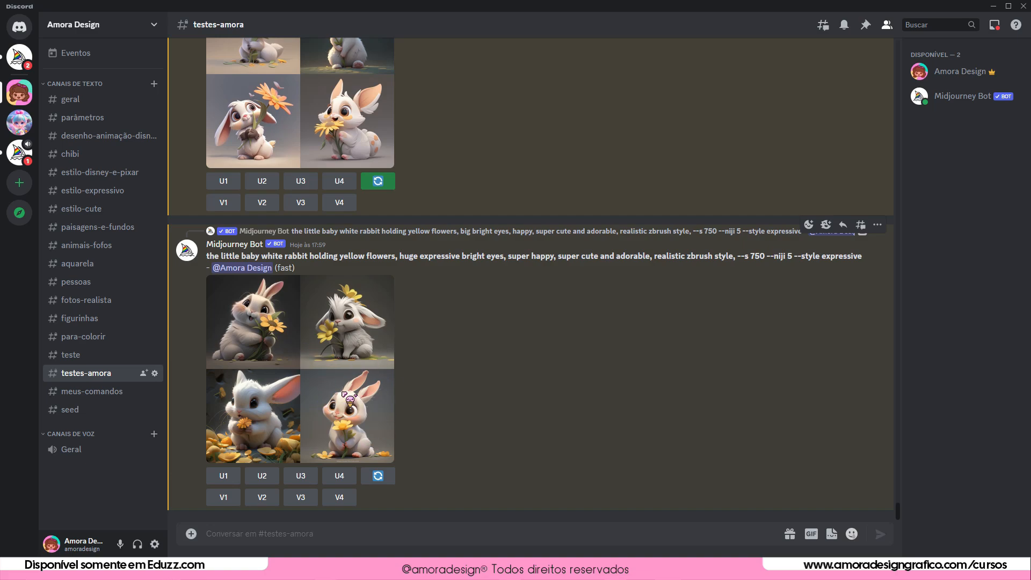
{"action": "scroll", "coordinate": [466, 222], "scroll_direction": "up", "scroll_amount": 10}
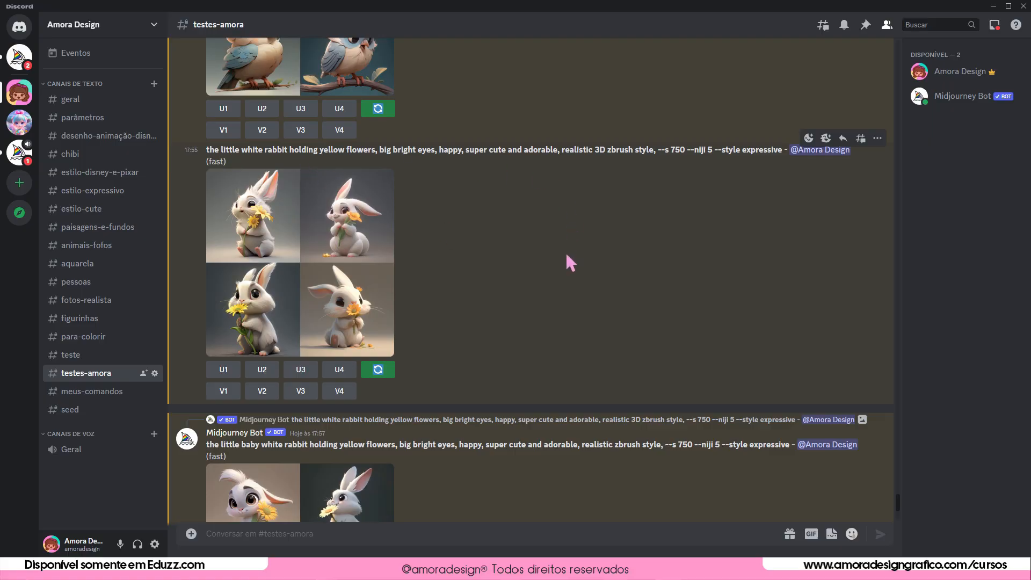
{"action": "scroll", "coordinate": [567, 255], "scroll_direction": "down", "scroll_amount": 2}
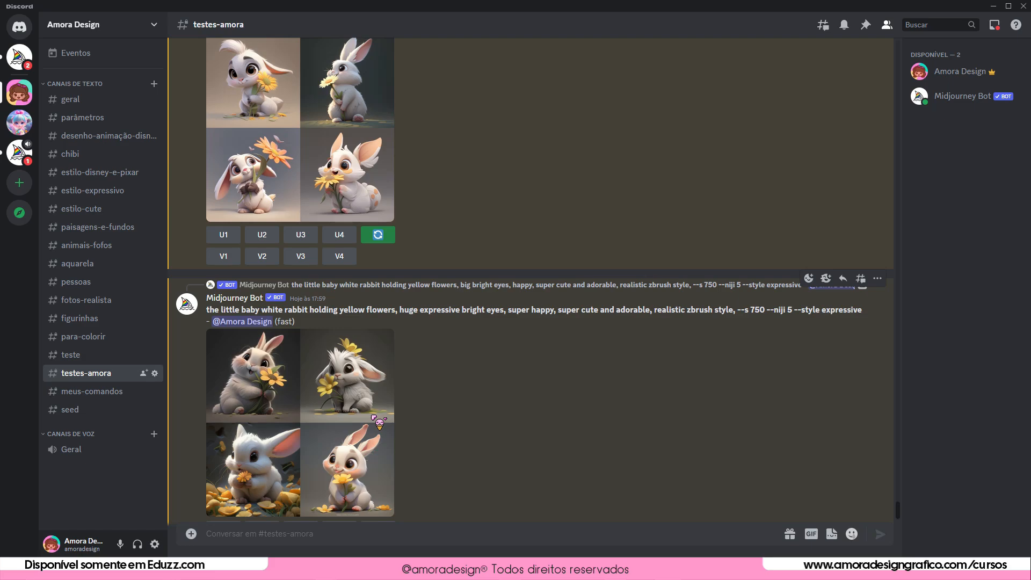
{"action": "left_click", "coordinate": [373, 417]}
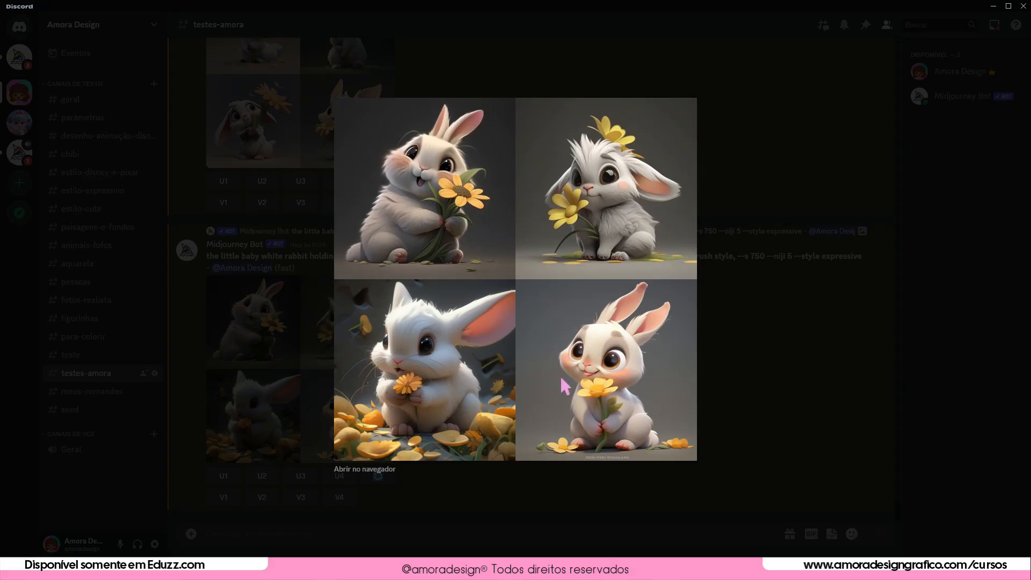
{"action": "left_click", "coordinate": [732, 408]}
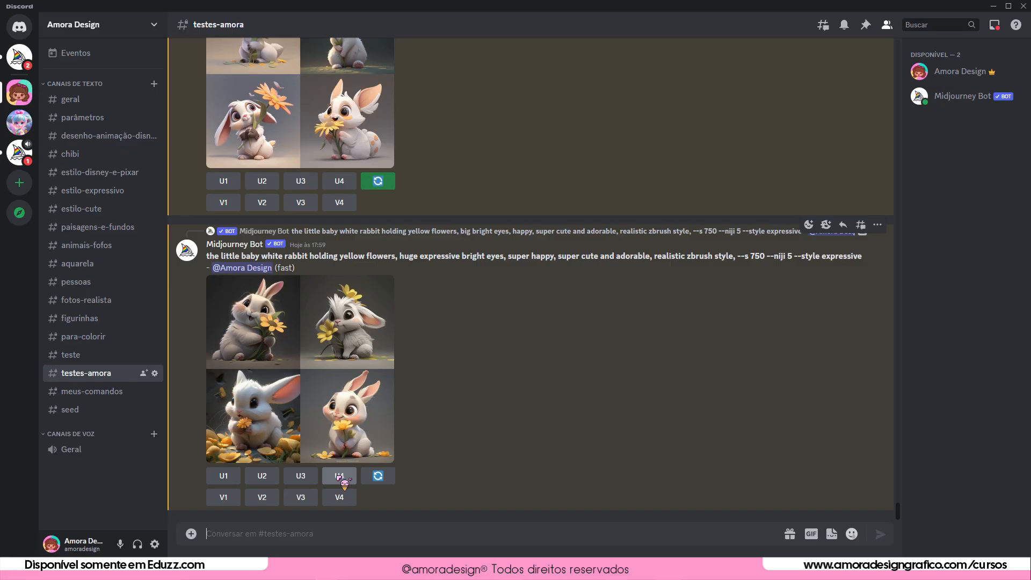
Step: Upscale the fourth rabbit of the newest grid and request variations of that same image with the prompt unchanged
{"action": "left_click", "coordinate": [339, 475]}
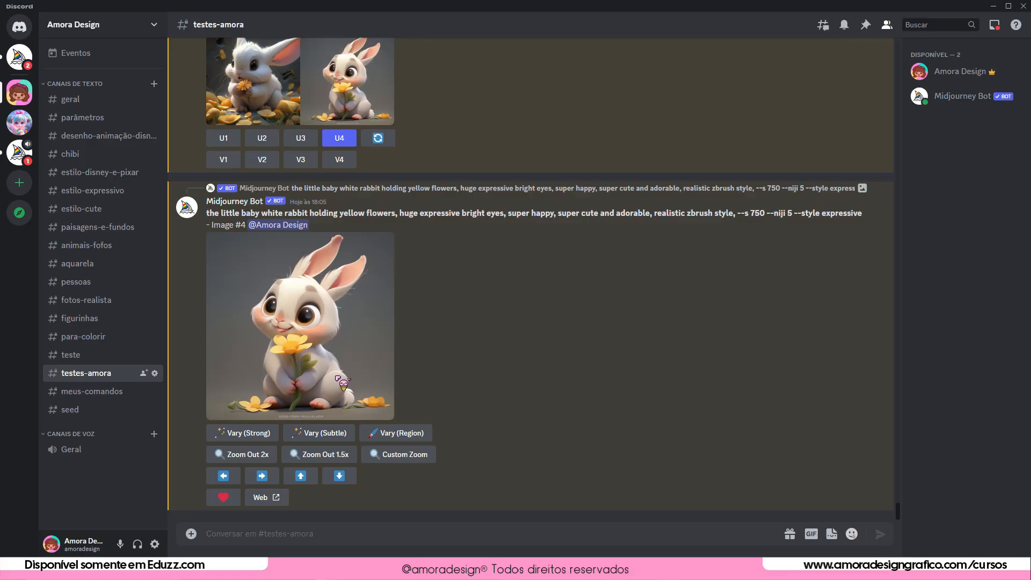
{"action": "left_click", "coordinate": [343, 162]}
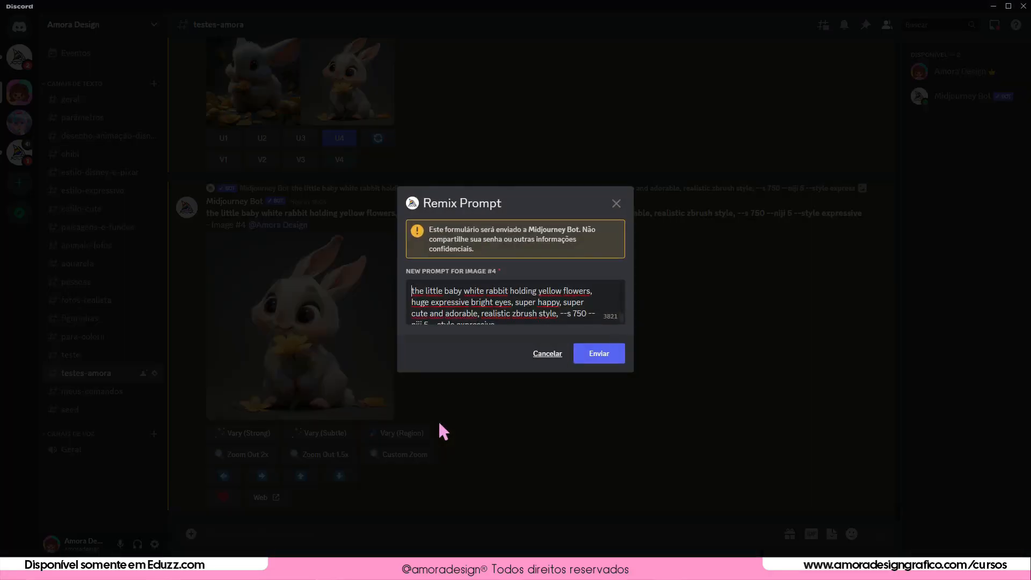
{"action": "left_click", "coordinate": [597, 355]}
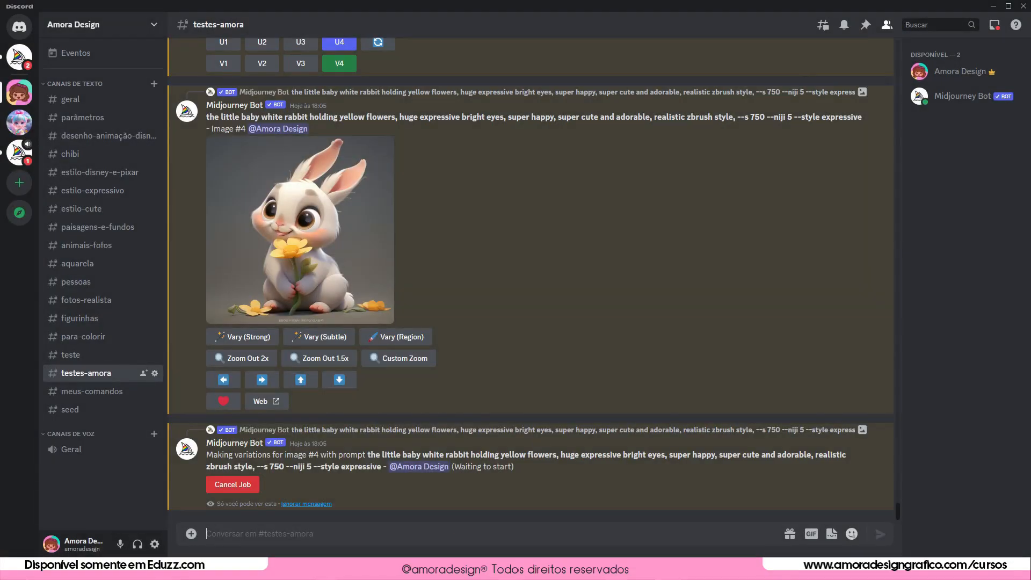
Step: Run the Midjourney Bot /settings command to display the current generation settings
{"action": "left_click", "coordinate": [396, 534]}
{"action": "type", "text": "/"}
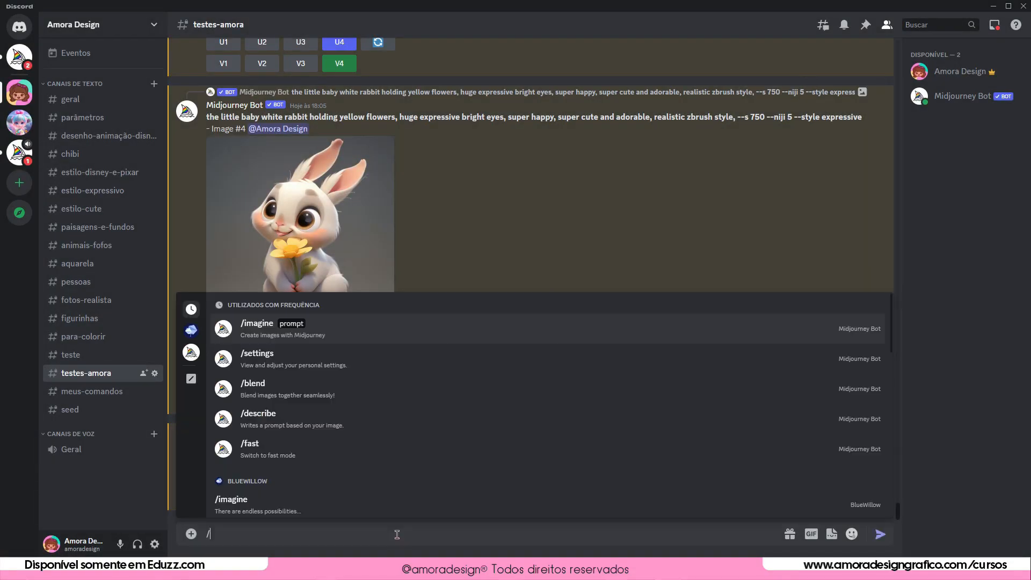
{"action": "left_click", "coordinate": [299, 359]}
{"action": "key", "text": "Return"}
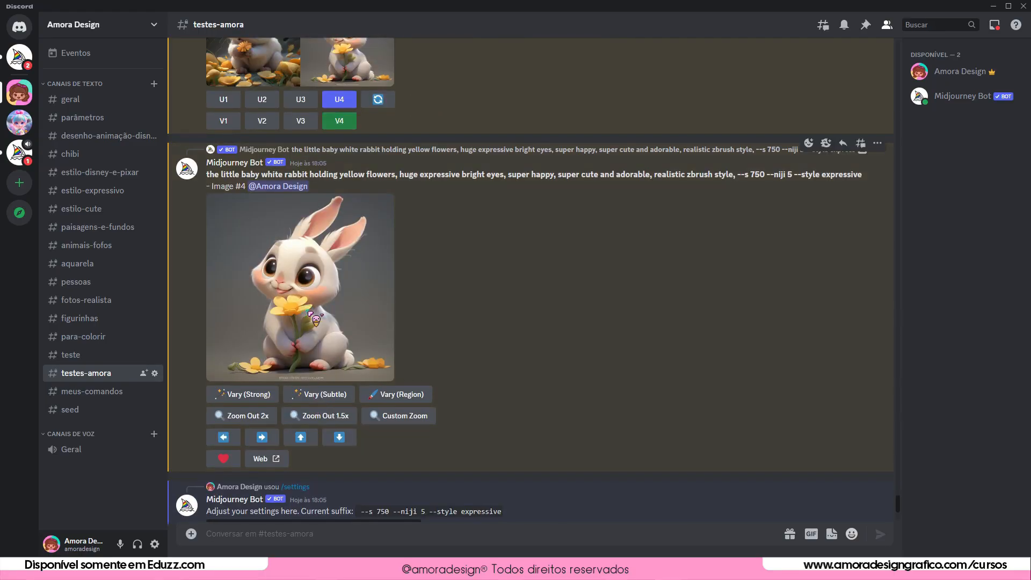
Step: Compare the enlarged upscaled rabbit with its subtle variations grid and examine the variation mode in the Midjourney settings
{"action": "left_click", "coordinate": [308, 318]}
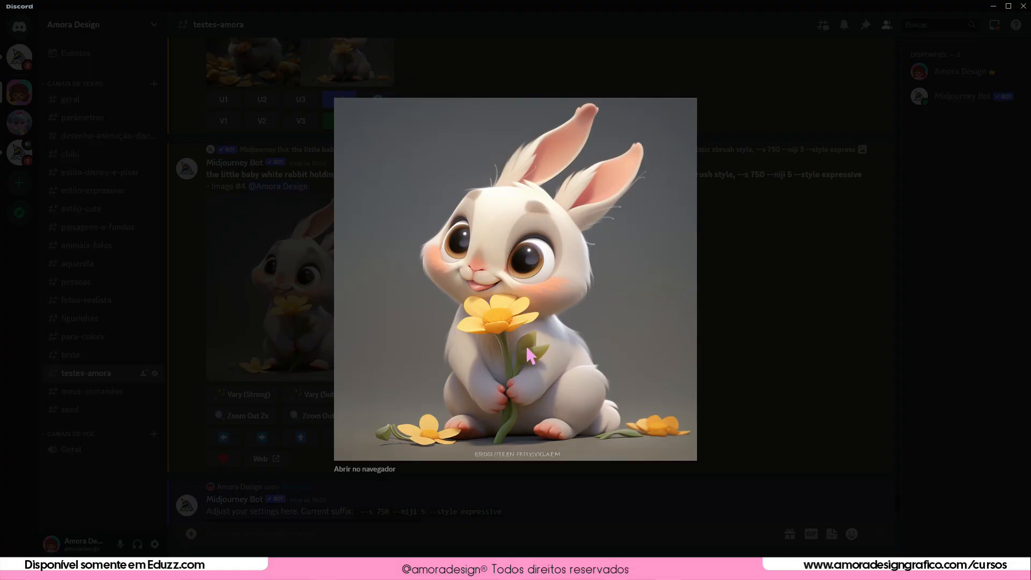
{"action": "left_click", "coordinate": [764, 354]}
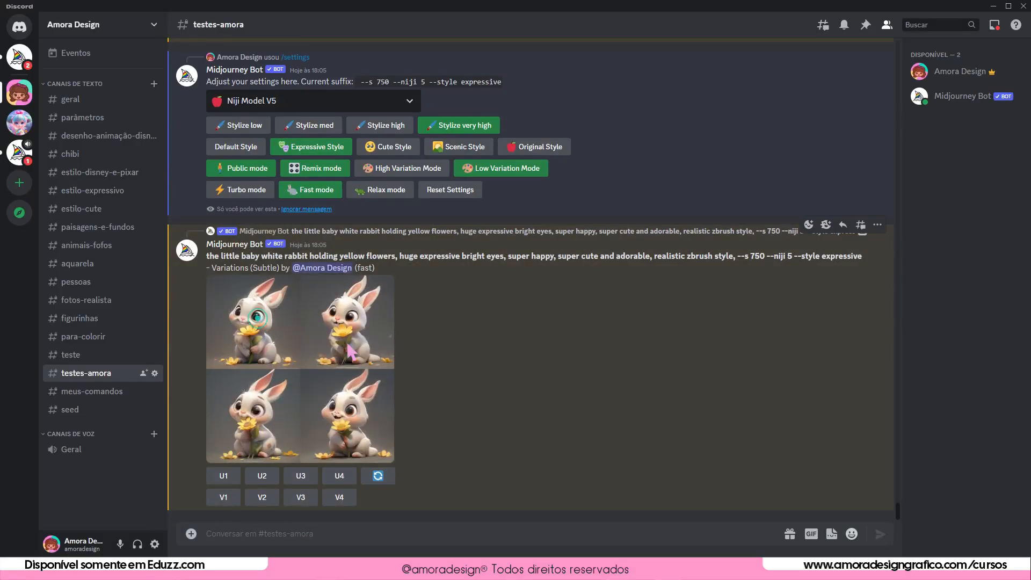
{"action": "left_click", "coordinate": [261, 322]}
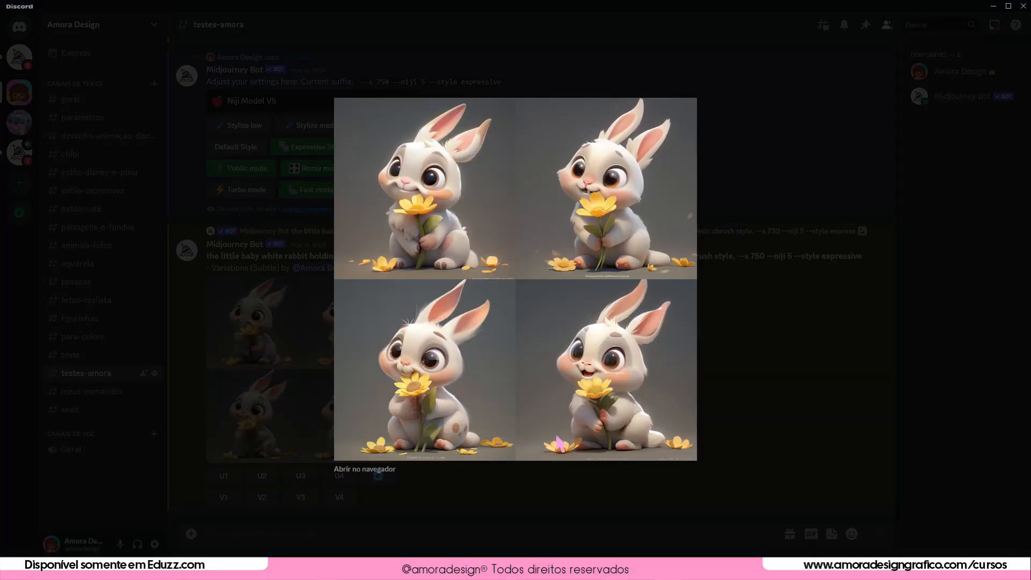
{"action": "left_click", "coordinate": [553, 492]}
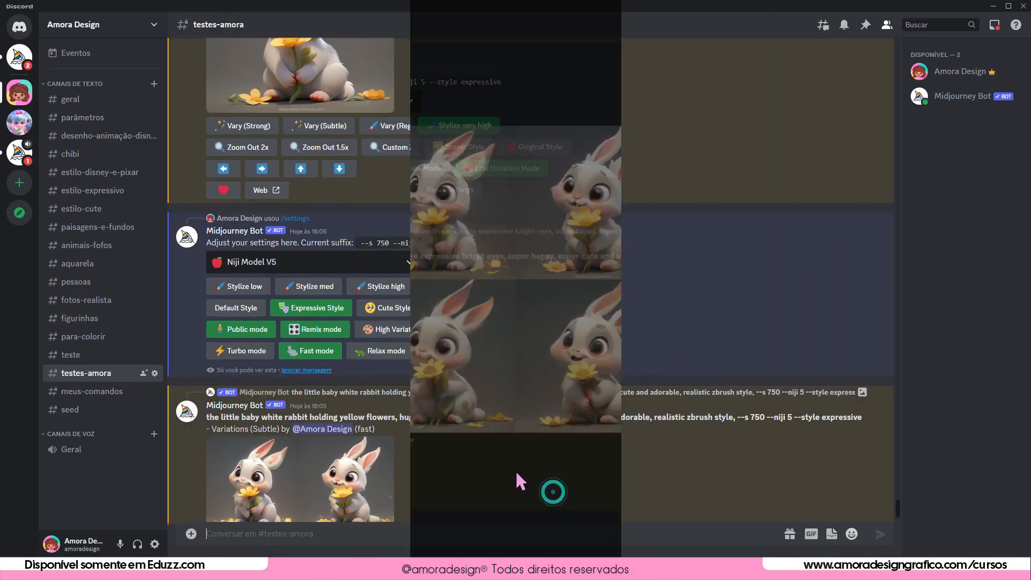
{"action": "left_click", "coordinate": [528, 332]}
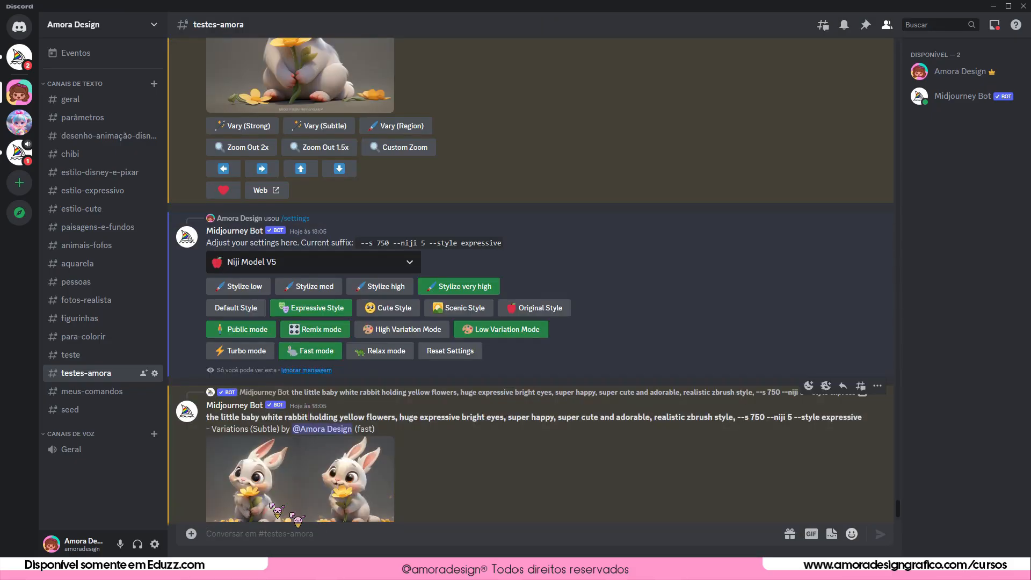
{"action": "scroll", "coordinate": [261, 464], "scroll_direction": "up", "scroll_amount": 3}
{"action": "scroll", "coordinate": [262, 465], "scroll_direction": "up", "scroll_amount": 1}
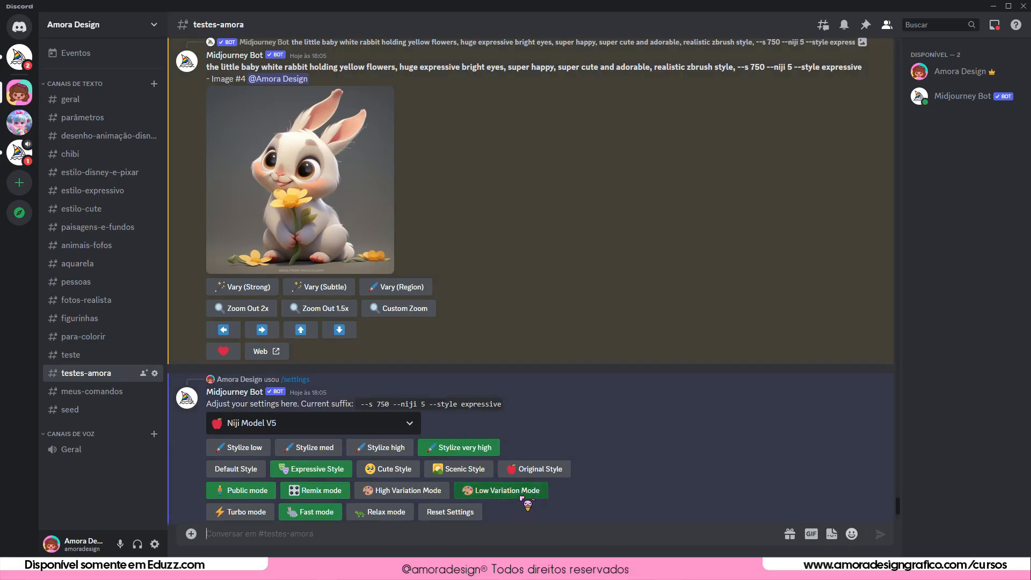
{"action": "scroll", "coordinate": [570, 286], "scroll_direction": "down", "scroll_amount": 1}
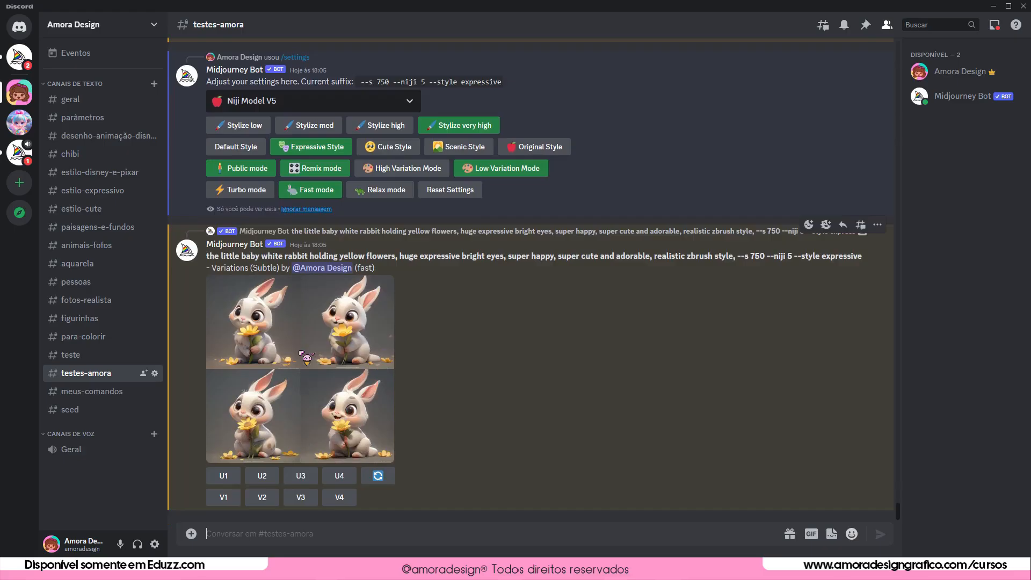
Step: View the subtle variations grid enlarged and request variations of its fourth rabbit with the prompt unchanged
{"action": "left_click", "coordinate": [306, 358]}
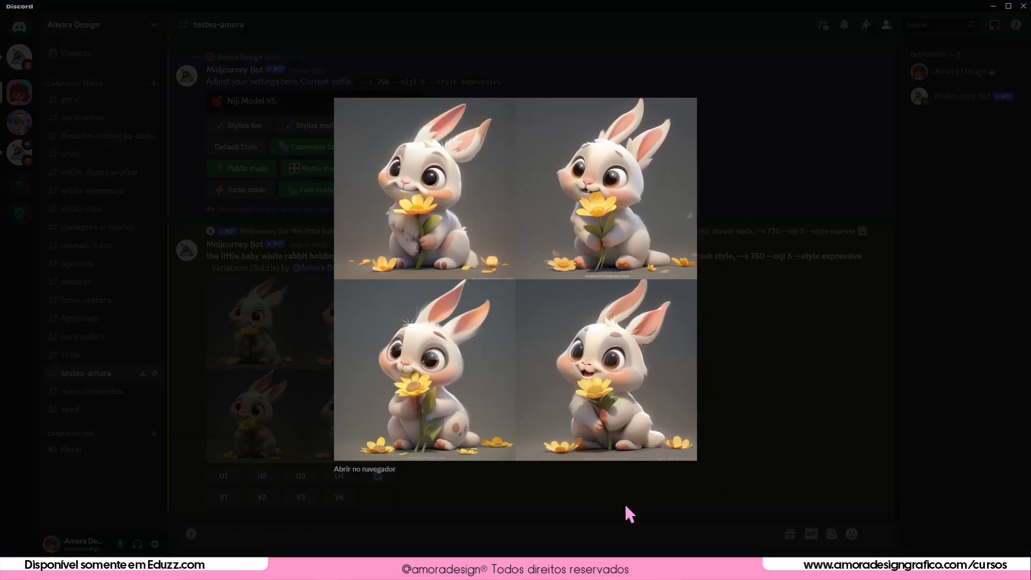
{"action": "left_click", "coordinate": [765, 373]}
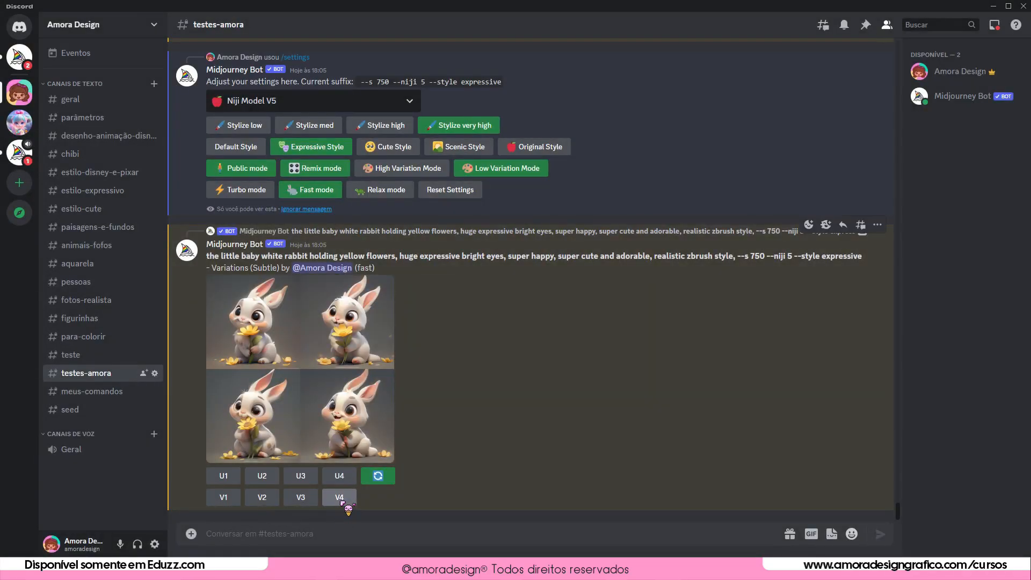
{"action": "left_click", "coordinate": [339, 497]}
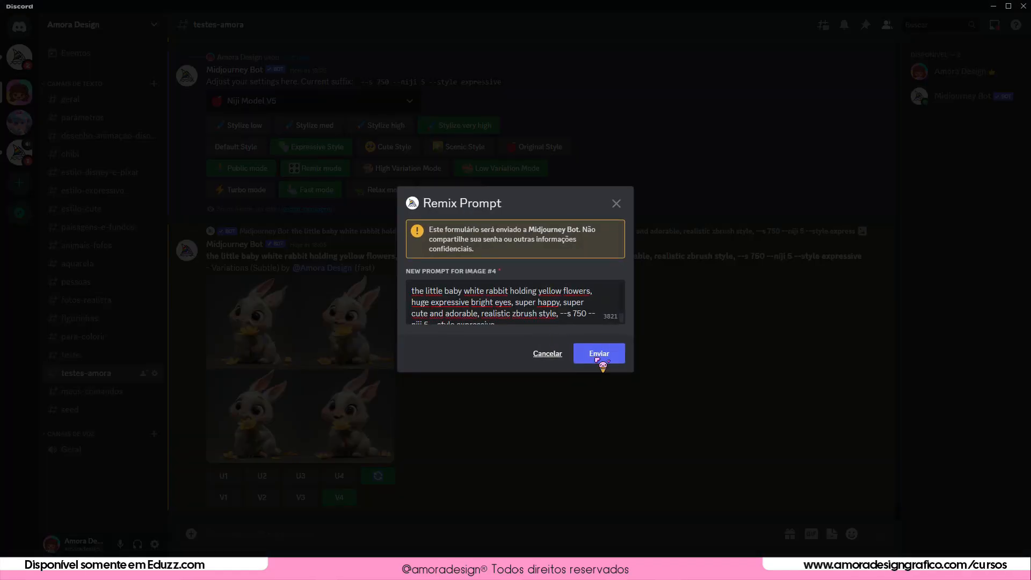
{"action": "left_click", "coordinate": [598, 354]}
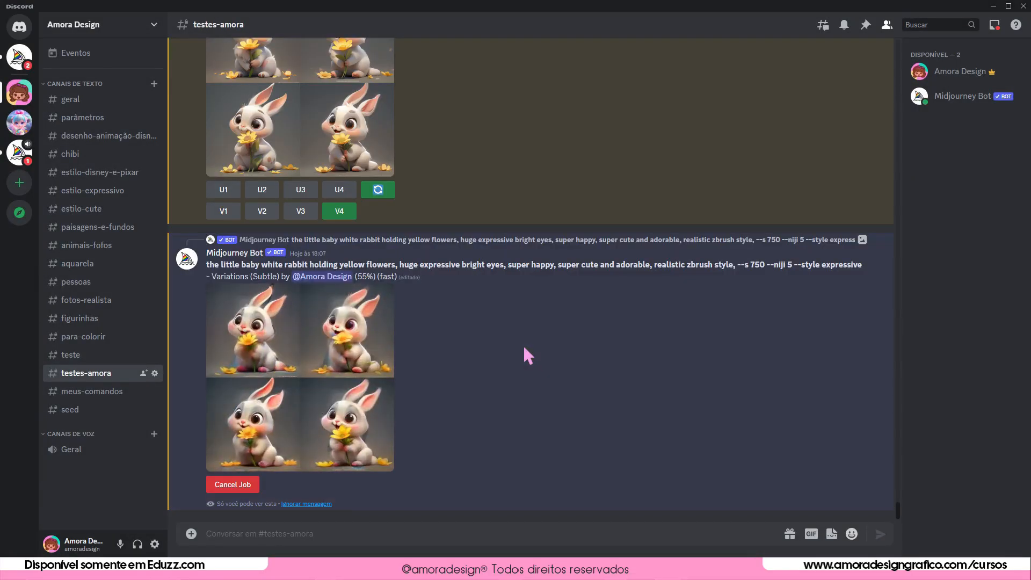
Step: View the new variations grid enlarged and upscale its second and fourth rabbits
{"action": "left_click", "coordinate": [275, 339]}
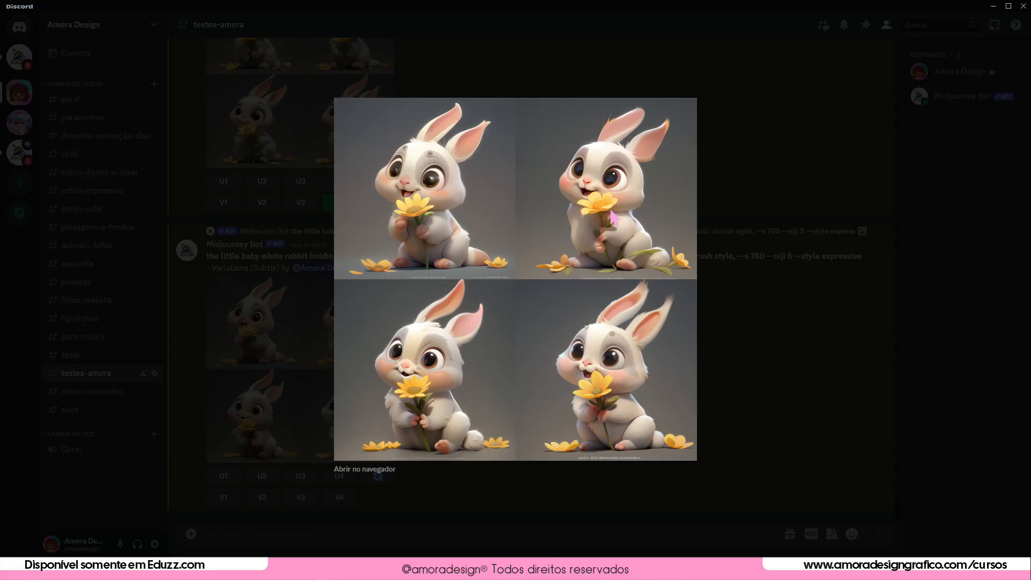
{"action": "left_click", "coordinate": [765, 412]}
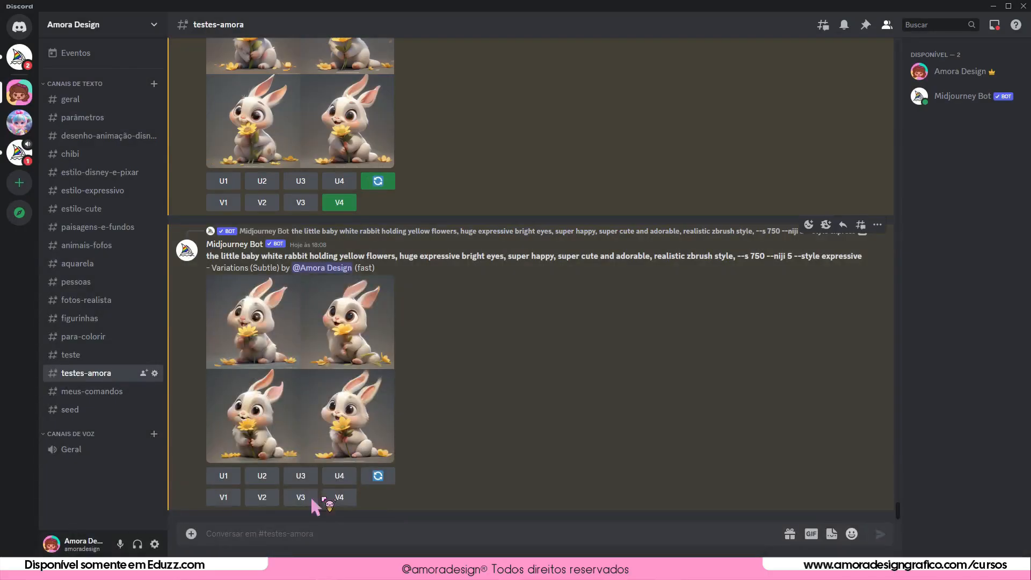
{"action": "left_click", "coordinate": [262, 476]}
{"action": "left_click", "coordinate": [329, 385]}
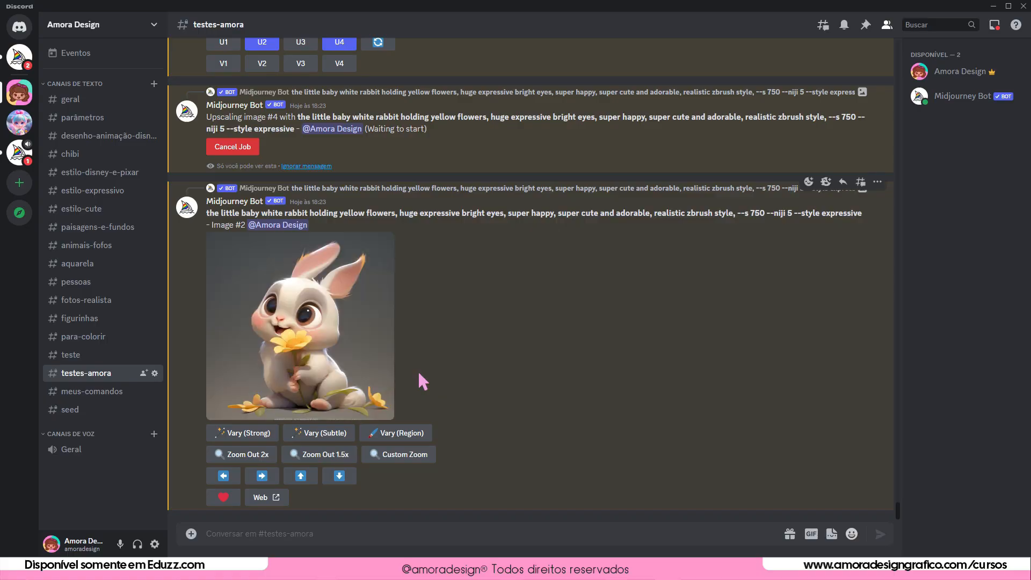
Step: Open Vary (Region) for the upscaled Image #2 and lasso the whole background and ground flowers around the rabbit
{"action": "scroll", "coordinate": [351, 344], "scroll_direction": "up", "scroll_amount": 4}
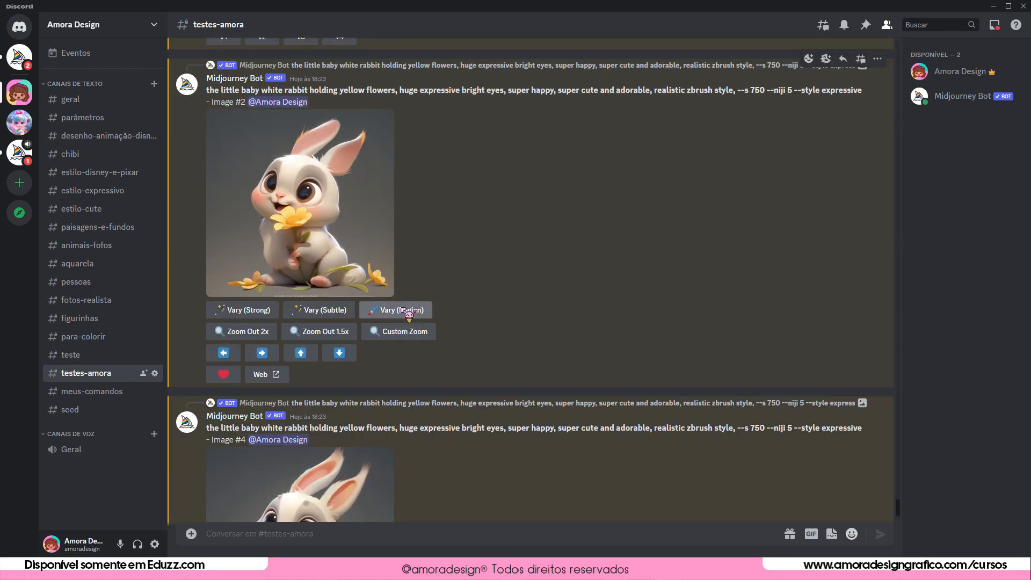
{"action": "left_click", "coordinate": [409, 311]}
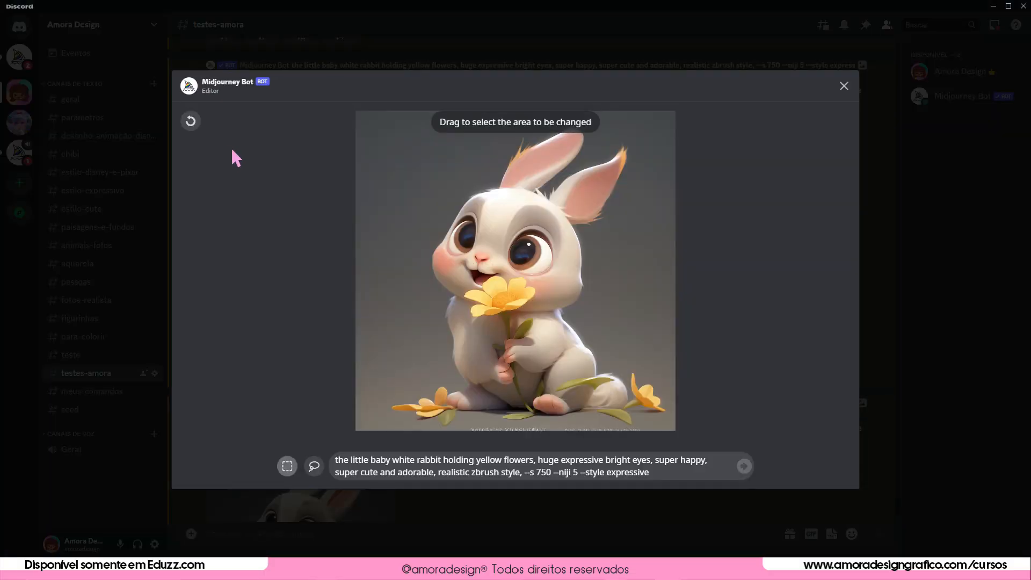
{"action": "left_click", "coordinate": [314, 466]}
{"action": "mouse_move", "coordinate": [358, 115]}
{"action": "left_mouse_down"}
{"action": "mouse_move", "coordinate": [355, 429]}
{"action": "mouse_move", "coordinate": [451, 424]}
{"action": "mouse_move", "coordinate": [460, 365]}
{"action": "mouse_move", "coordinate": [446, 285]}
{"action": "mouse_move", "coordinate": [459, 215]}
{"action": "mouse_move", "coordinate": [589, 136]}
{"action": "mouse_move", "coordinate": [572, 174]}
{"action": "mouse_move", "coordinate": [540, 192]}
{"action": "mouse_move", "coordinate": [628, 156]}
{"action": "mouse_move", "coordinate": [588, 242]}
{"action": "mouse_move", "coordinate": [582, 317]}
{"action": "mouse_move", "coordinate": [586, 352]}
{"action": "mouse_move", "coordinate": [618, 389]}
{"action": "mouse_move", "coordinate": [617, 416]}
{"action": "mouse_move", "coordinate": [507, 418]}
{"action": "mouse_move", "coordinate": [478, 430]}
{"action": "left_mouse_up"}
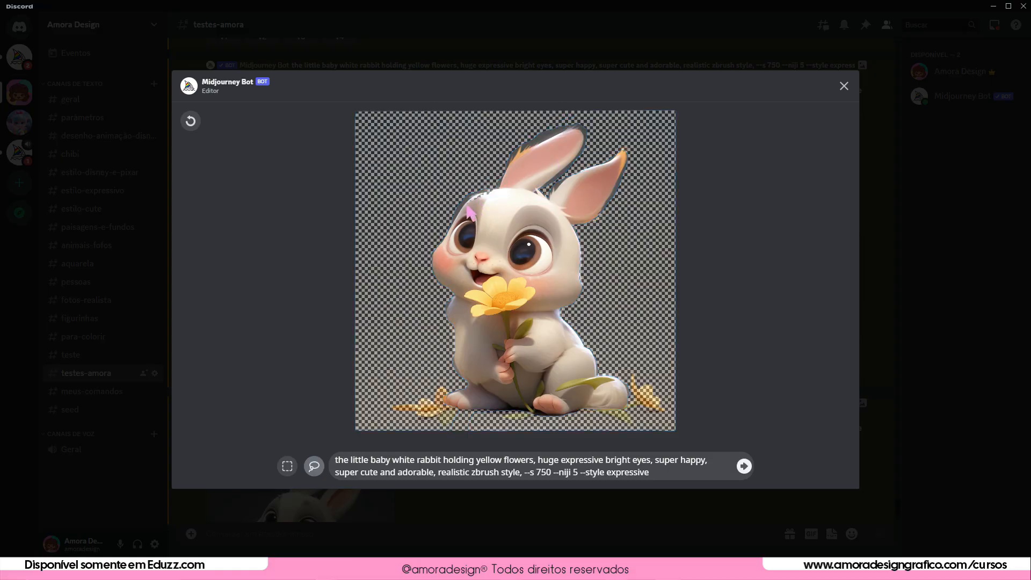
{"action": "mouse_move", "coordinate": [460, 223]}
{"action": "left_mouse_down"}
{"action": "mouse_move", "coordinate": [445, 250]}
{"action": "mouse_move", "coordinate": [403, 210]}
{"action": "mouse_move", "coordinate": [454, 166]}
{"action": "mouse_move", "coordinate": [510, 146]}
{"action": "left_mouse_up"}
{"action": "mouse_move", "coordinate": [545, 141]}
{"action": "left_mouse_down"}
{"action": "mouse_move", "coordinate": [575, 131]}
{"action": "mouse_move", "coordinate": [586, 138]}
{"action": "mouse_move", "coordinate": [530, 192]}
{"action": "mouse_move", "coordinate": [547, 200]}
{"action": "mouse_move", "coordinate": [586, 167]}
{"action": "mouse_move", "coordinate": [594, 115]}
{"action": "mouse_move", "coordinate": [578, 107]}
{"action": "mouse_move", "coordinate": [502, 134]}
{"action": "left_mouse_up"}
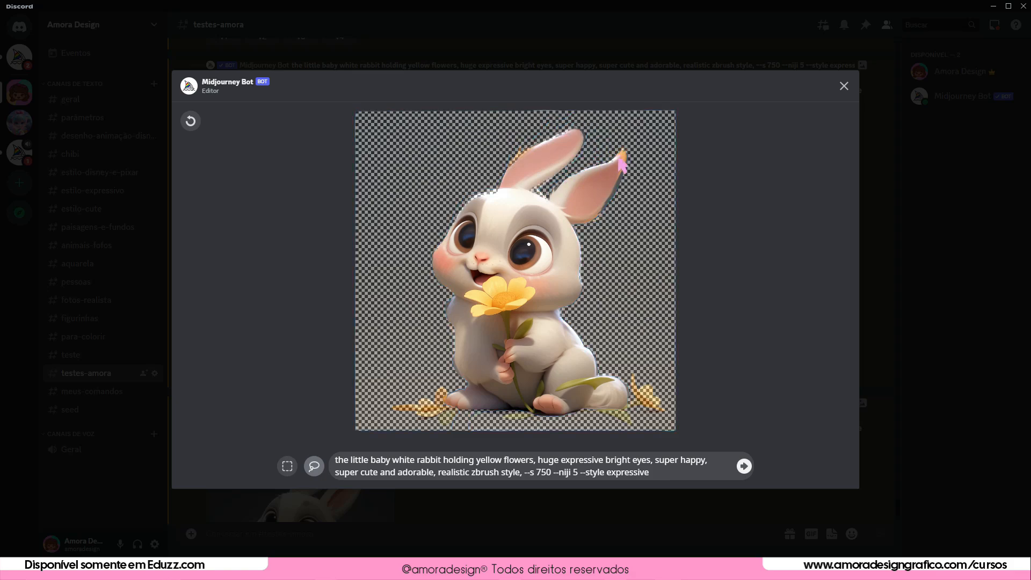
{"action": "mouse_move", "coordinate": [627, 164]}
{"action": "left_mouse_down"}
{"action": "mouse_move", "coordinate": [583, 236]}
{"action": "mouse_move", "coordinate": [680, 154]}
{"action": "mouse_move", "coordinate": [601, 167]}
{"action": "mouse_move", "coordinate": [621, 161]}
{"action": "mouse_move", "coordinate": [639, 173]}
{"action": "mouse_move", "coordinate": [620, 156]}
{"action": "left_mouse_up"}
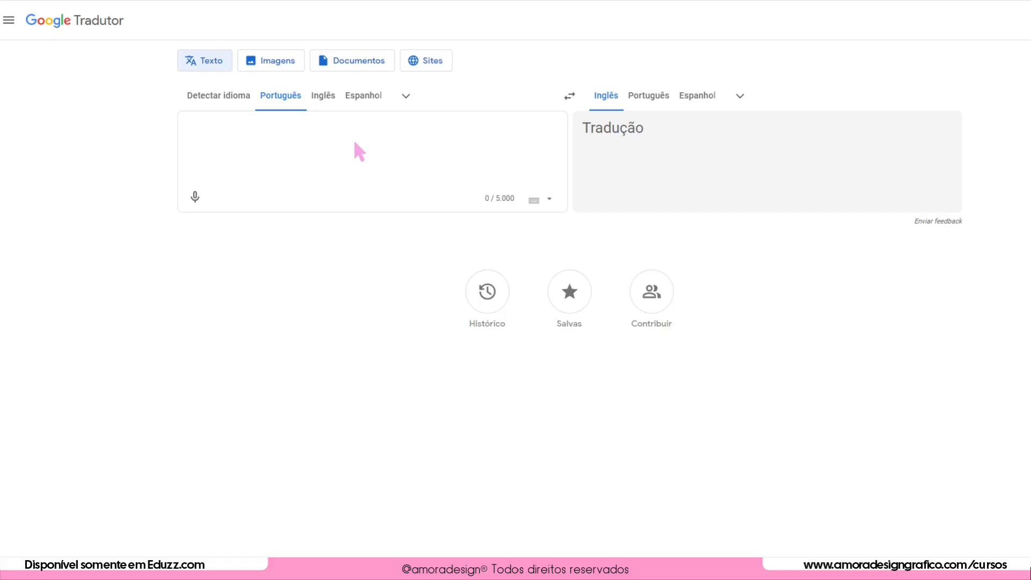
Step: Switch to Google Tradutor, copy the English translation of "cenário de bosque dia de sol," and insert "em um" after "bosque"
{"action": "type", "text": "cenário de "}
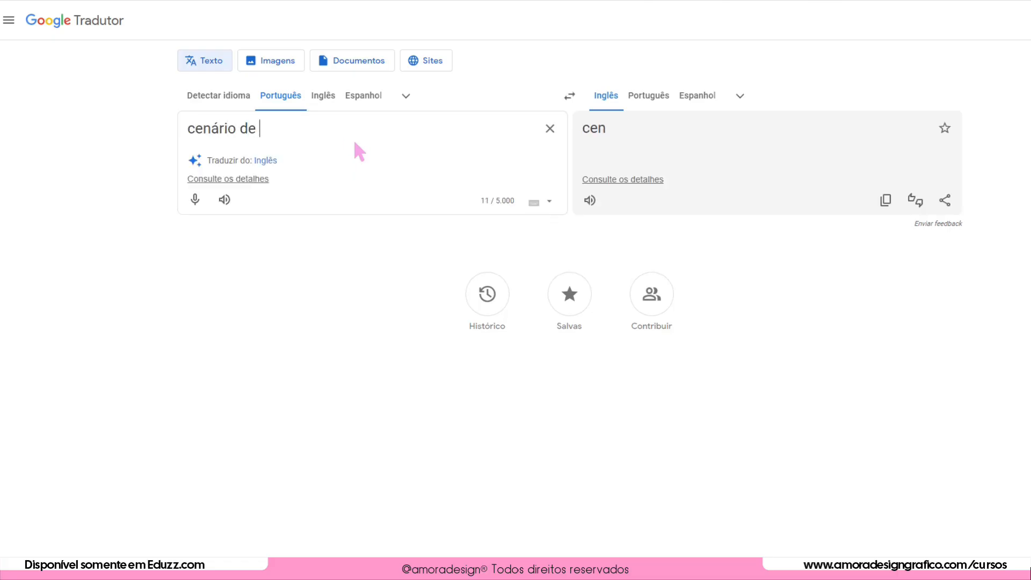
{"action": "type", "text": "bosdque "}
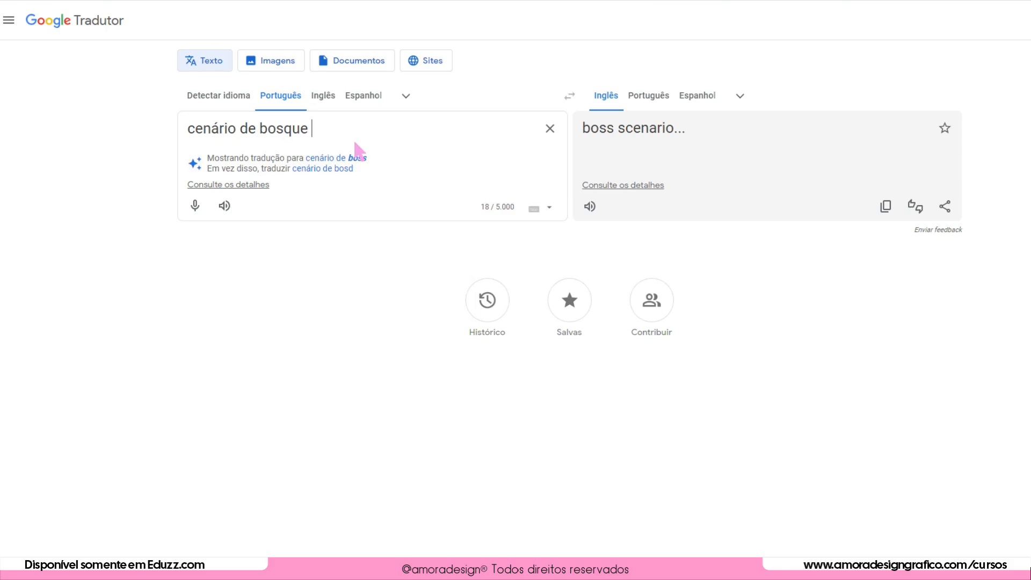
{"action": "type", "text": "dia de sol,"}
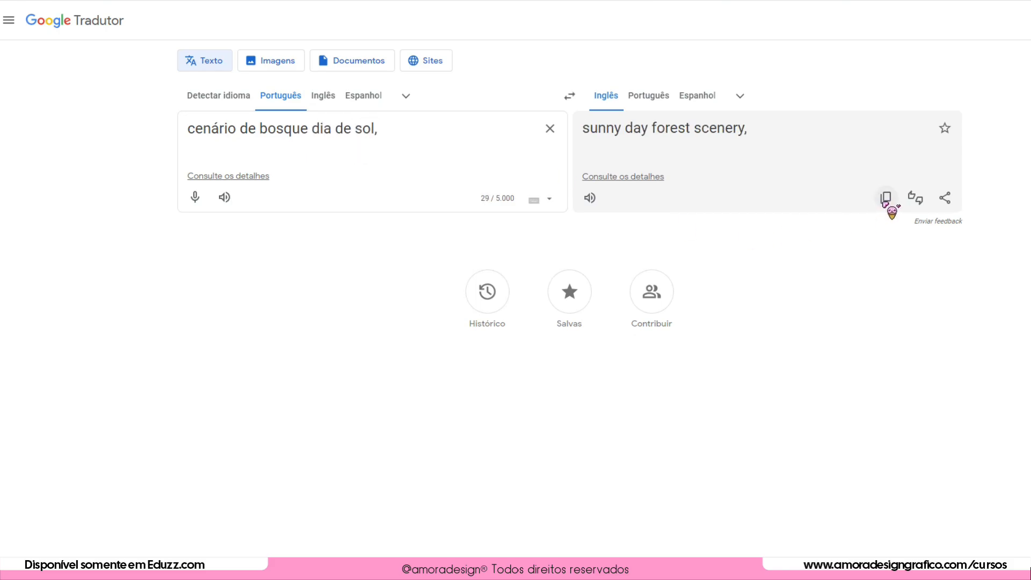
{"action": "left_click", "coordinate": [889, 197]}
{"action": "left_click", "coordinate": [309, 129]}
{"action": "type", "text": "em um"}
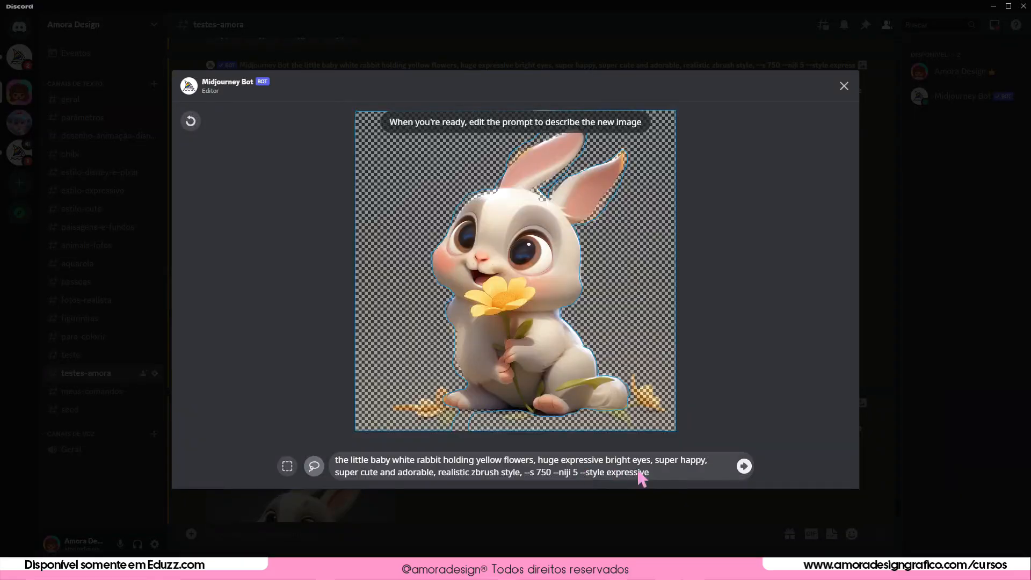
Step: Replace the region prompt with "woodland scenery on a sunny day," and submit the background variation
{"action": "left_click_drag", "start_coordinate": [649, 471], "coordinate": [328, 460]}
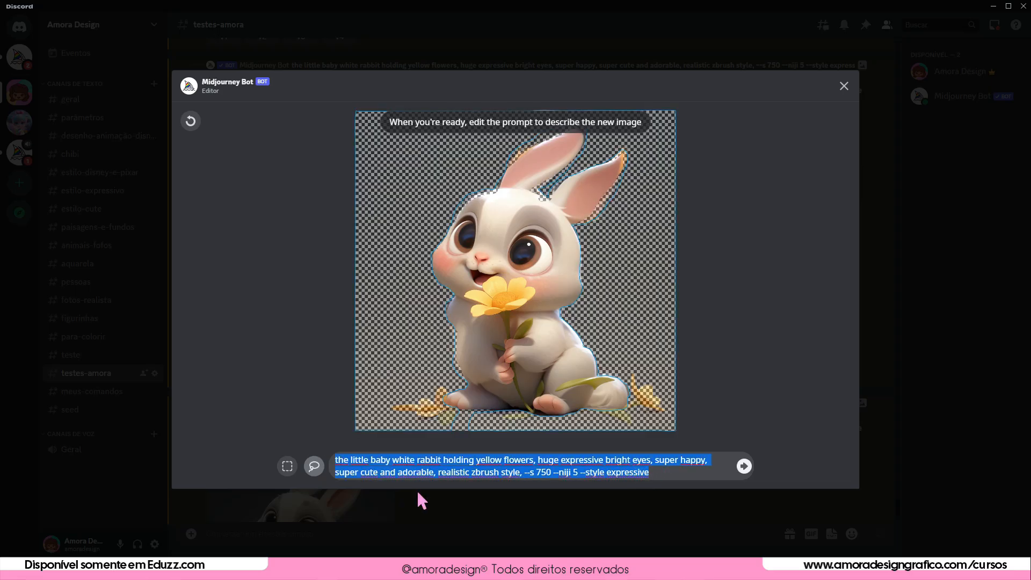
{"action": "key", "text": "ctrl+v"}
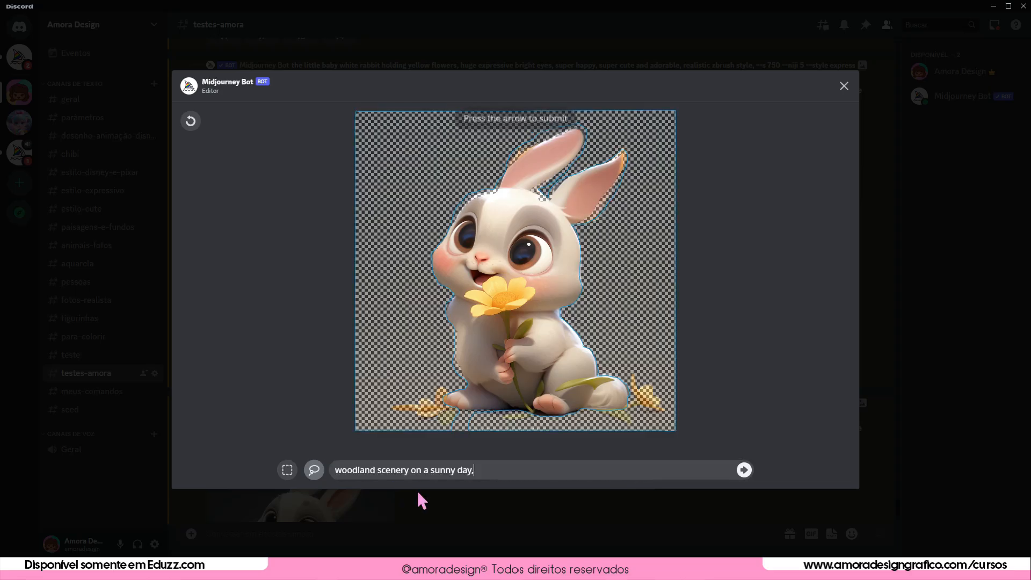
{"action": "left_click", "coordinate": [744, 471]}
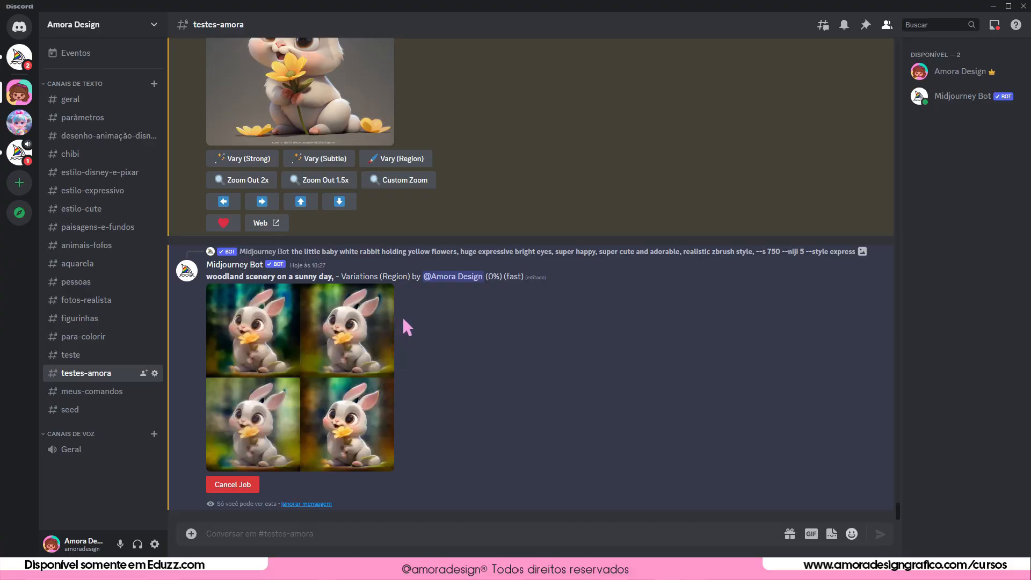
Step: Open Vary (Region) for the upscaled Image #4 and lasso the rabbit's front paws around the flower stem
{"action": "left_click", "coordinate": [399, 268]}
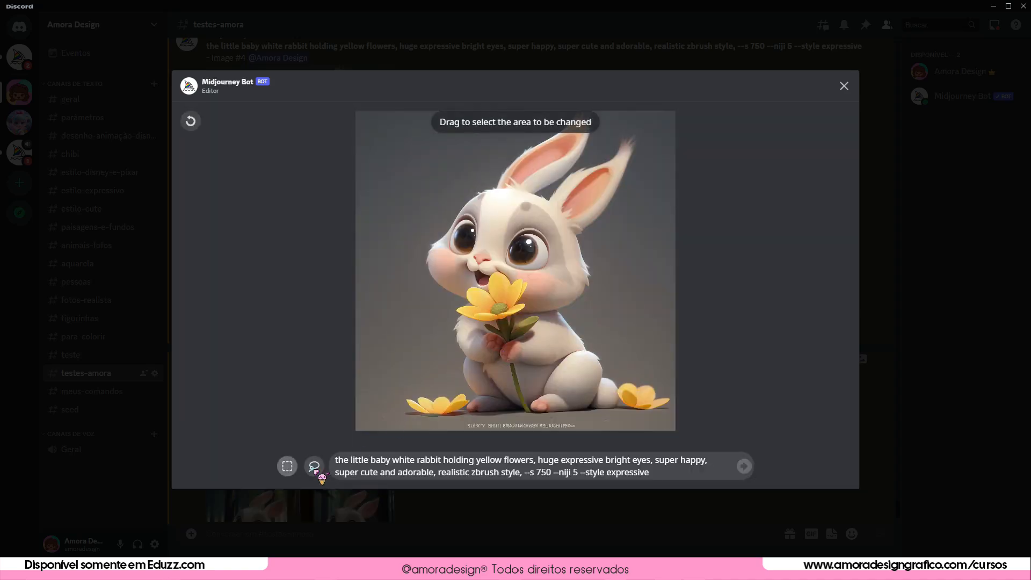
{"action": "left_click", "coordinate": [315, 467]}
{"action": "mouse_move", "coordinate": [507, 335]}
{"action": "left_mouse_down"}
{"action": "mouse_move", "coordinate": [502, 329]}
{"action": "mouse_move", "coordinate": [477, 348]}
{"action": "mouse_move", "coordinate": [504, 368]}
{"action": "mouse_move", "coordinate": [531, 345]}
{"action": "mouse_move", "coordinate": [524, 332]}
{"action": "left_mouse_up"}
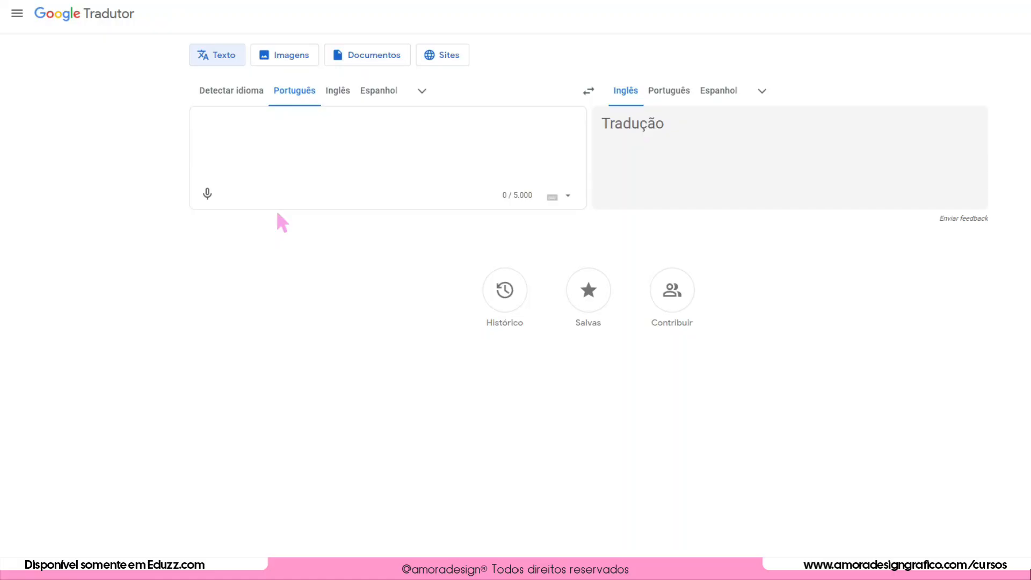
Step: Translate "pata de coelho" into English in Google Tradutor, replace the region prompt with the copied "rabbit paw" and submit it
{"action": "type", "text": "patr"}
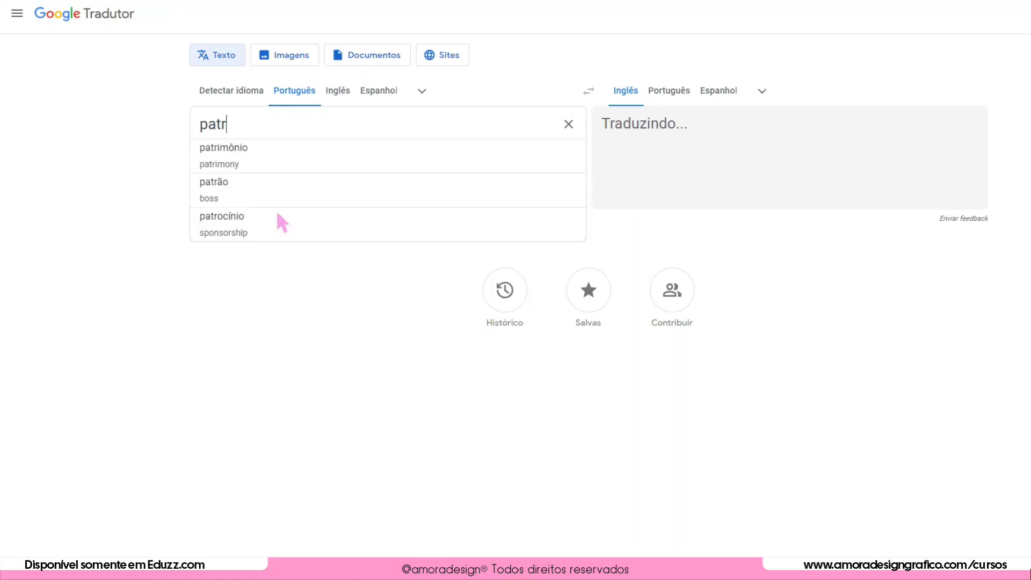
{"action": "key", "text": "BackSpace"}
{"action": "type", "text": "a de coelho"}
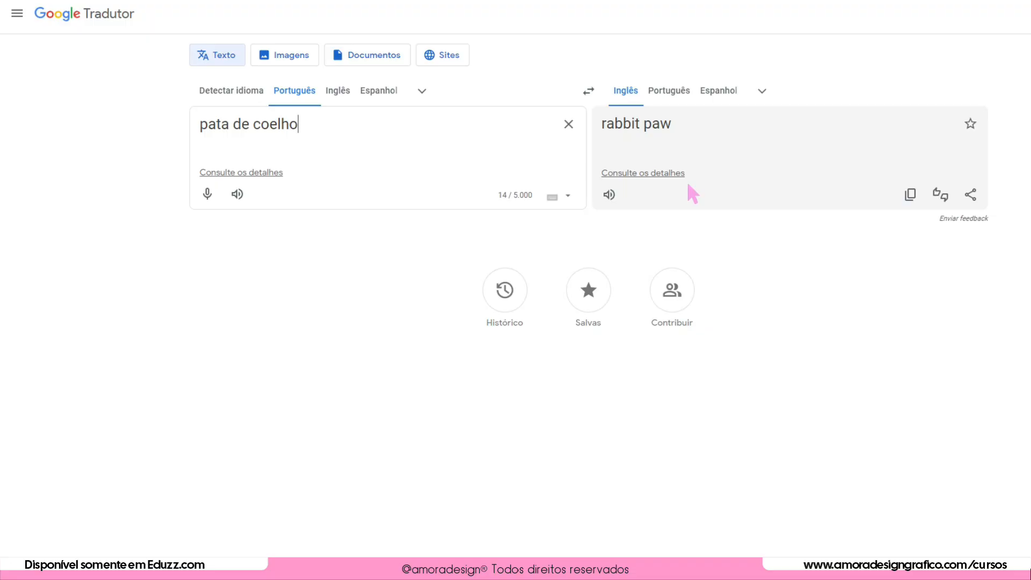
{"action": "left_click", "coordinate": [911, 197]}
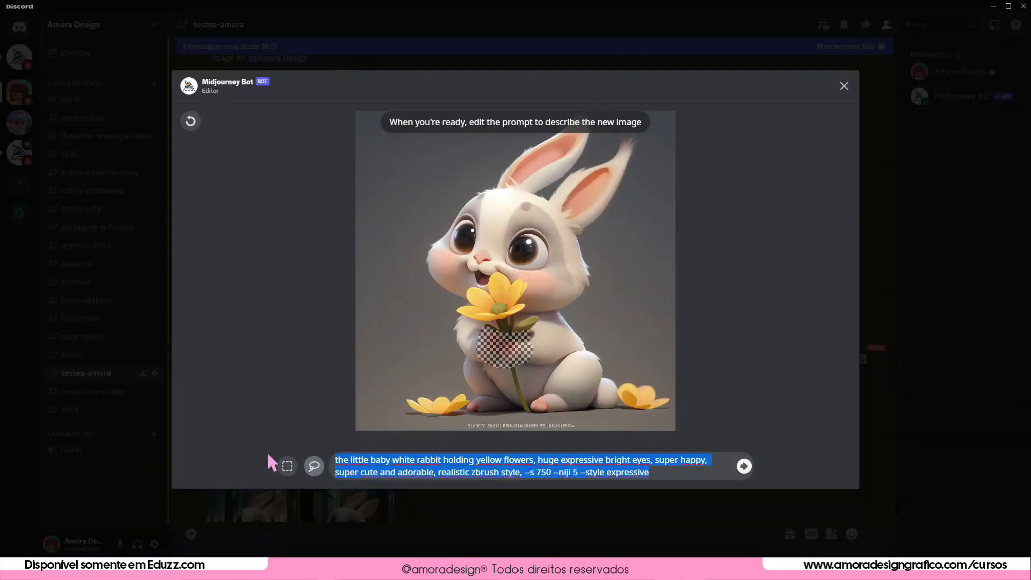
{"action": "key", "text": "ctrl+v"}
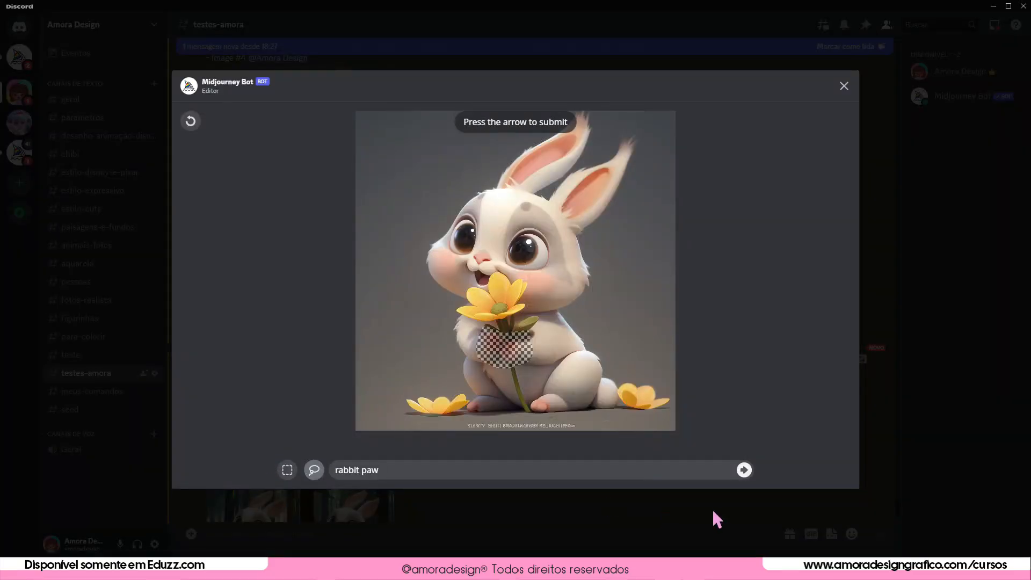
{"action": "left_click", "coordinate": [744, 469]}
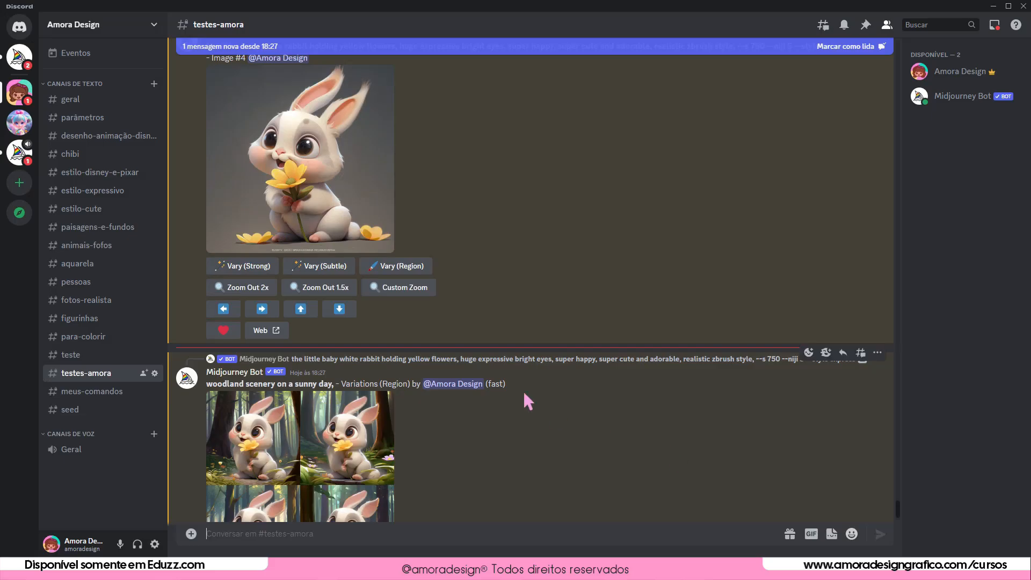
Step: View the woodland scenery grid enlarged and upscale its first and fourth rabbits
{"action": "left_click", "coordinate": [247, 324]}
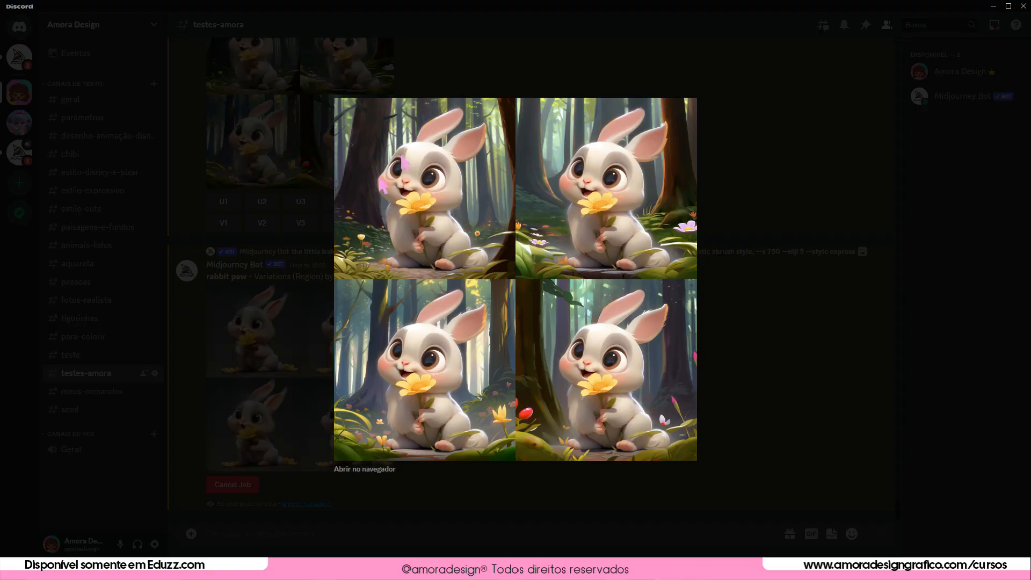
{"action": "left_click", "coordinate": [810, 397]}
{"action": "scroll", "coordinate": [299, 368], "scroll_direction": "up", "scroll_amount": 3}
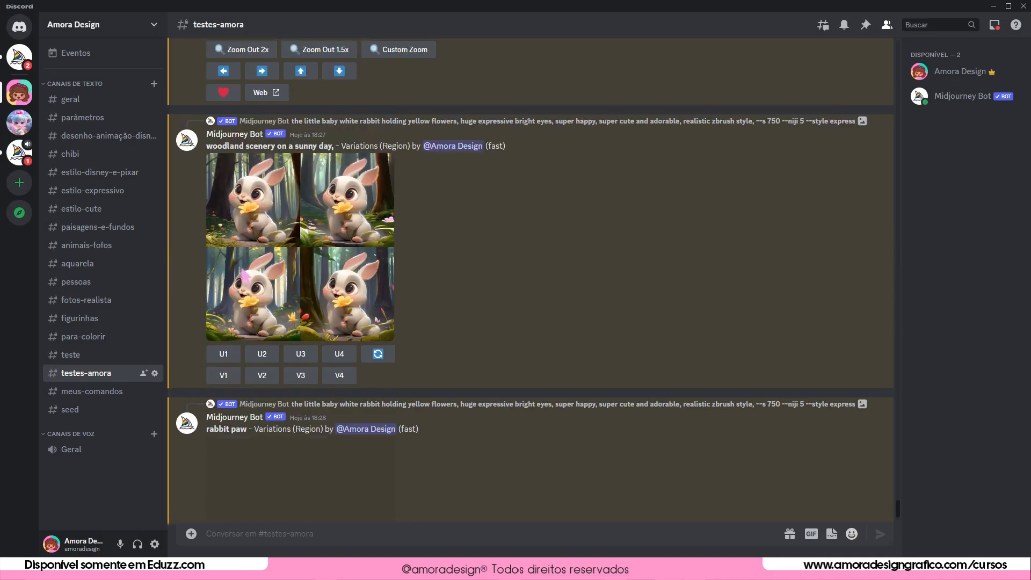
{"action": "left_click", "coordinate": [224, 354]}
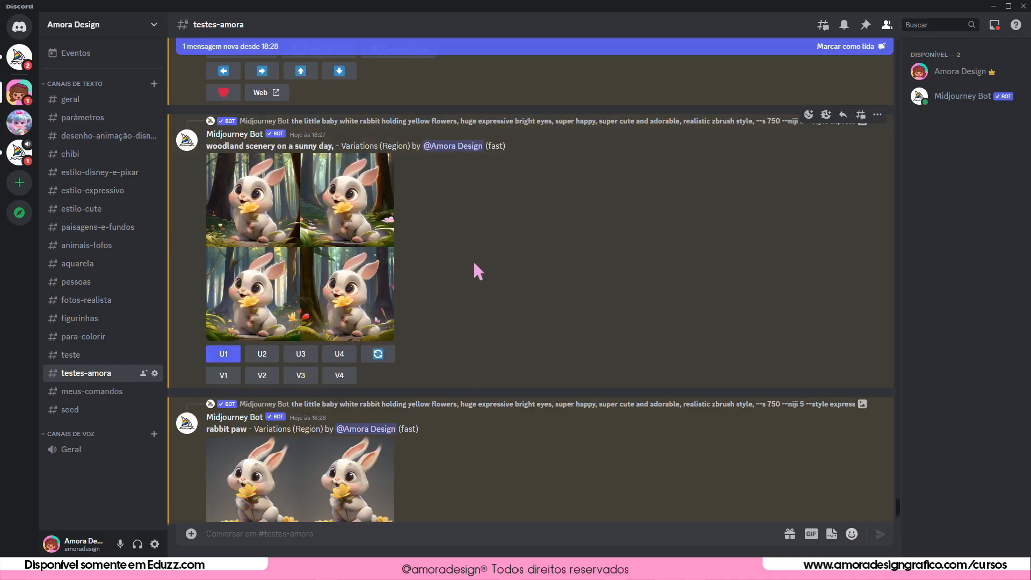
{"action": "left_click", "coordinate": [388, 293]}
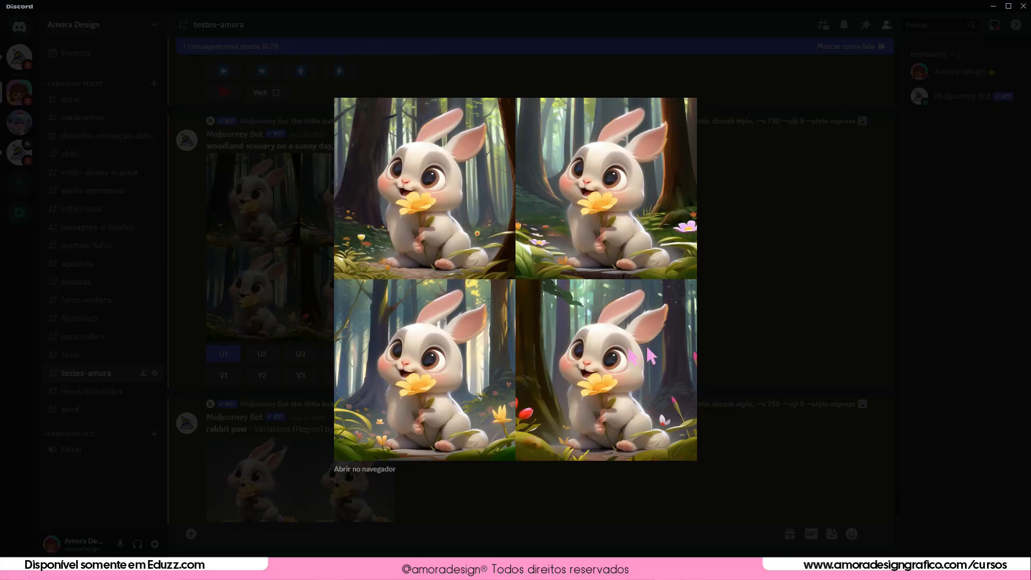
{"action": "left_click", "coordinate": [755, 340]}
{"action": "left_click", "coordinate": [340, 354]}
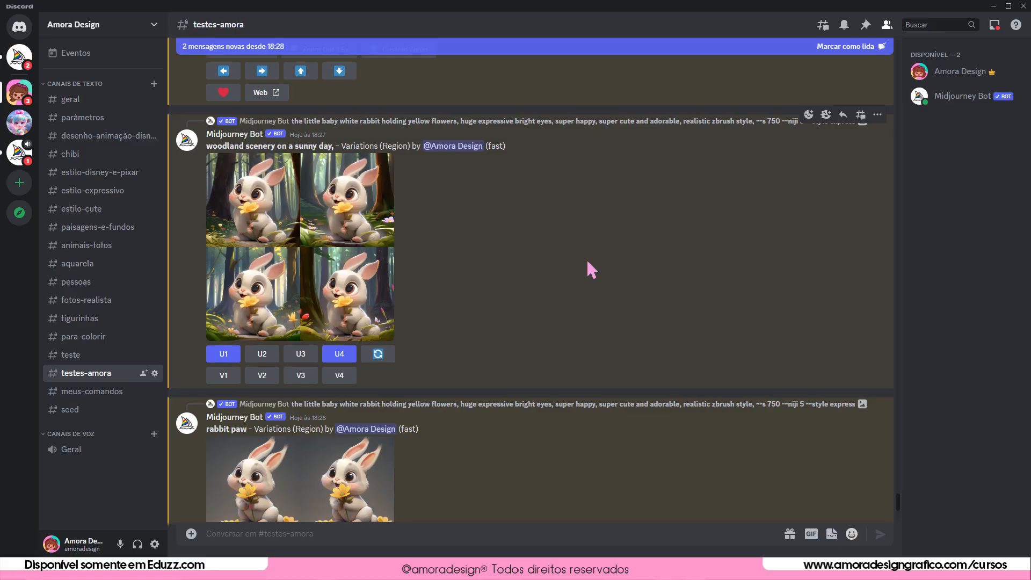
Step: View the "rabbit paw" grid enlarged to compare the paws and upscale its fourth rabbit
{"action": "scroll", "coordinate": [543, 258], "scroll_direction": "down", "scroll_amount": 12}
{"action": "scroll", "coordinate": [544, 260], "scroll_direction": "up", "scroll_amount": 10}
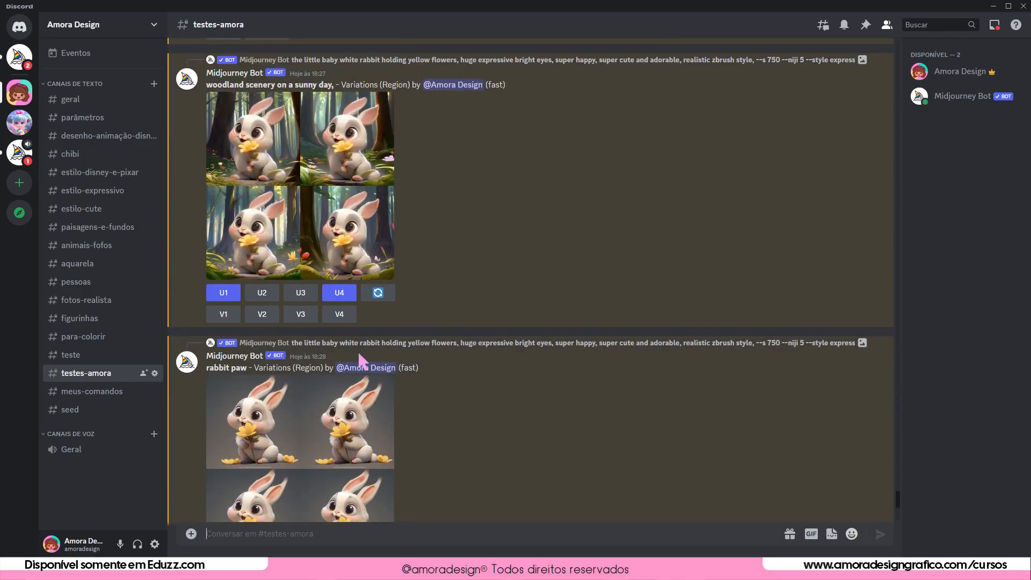
{"action": "scroll", "coordinate": [358, 362], "scroll_direction": "down", "scroll_amount": 2}
{"action": "left_click", "coordinate": [287, 336]}
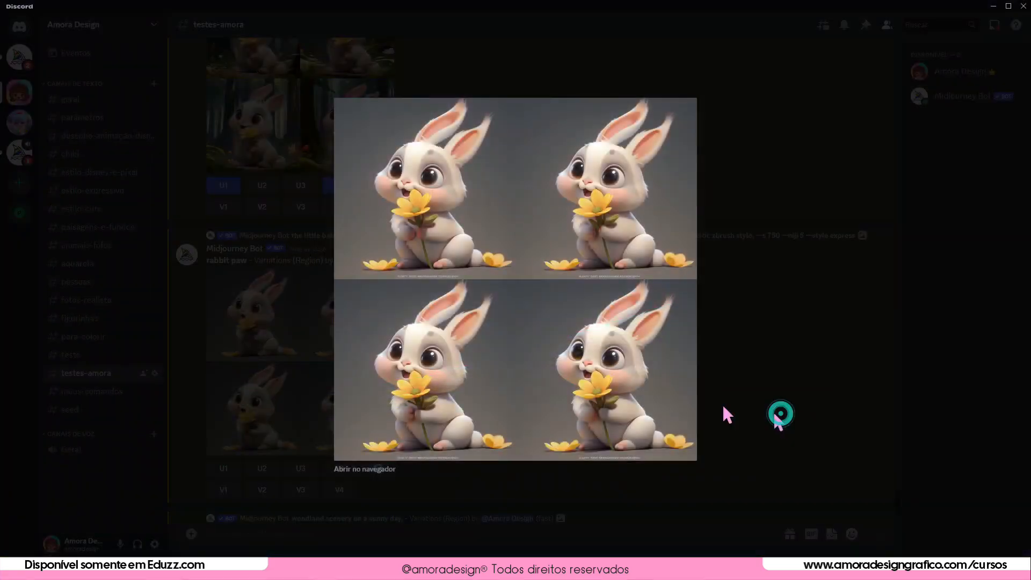
{"action": "left_click", "coordinate": [725, 414]}
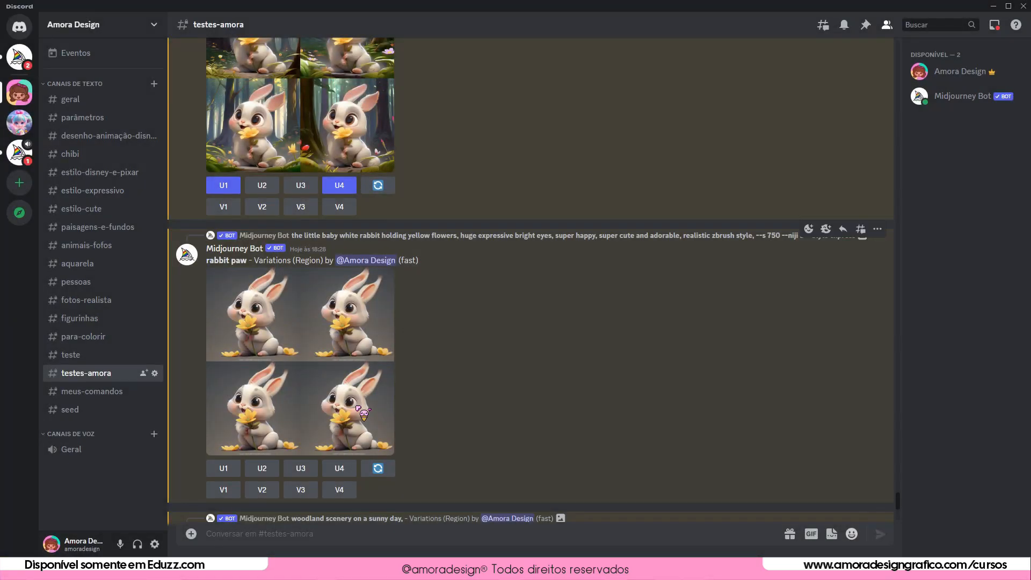
{"action": "left_click", "coordinate": [330, 313]}
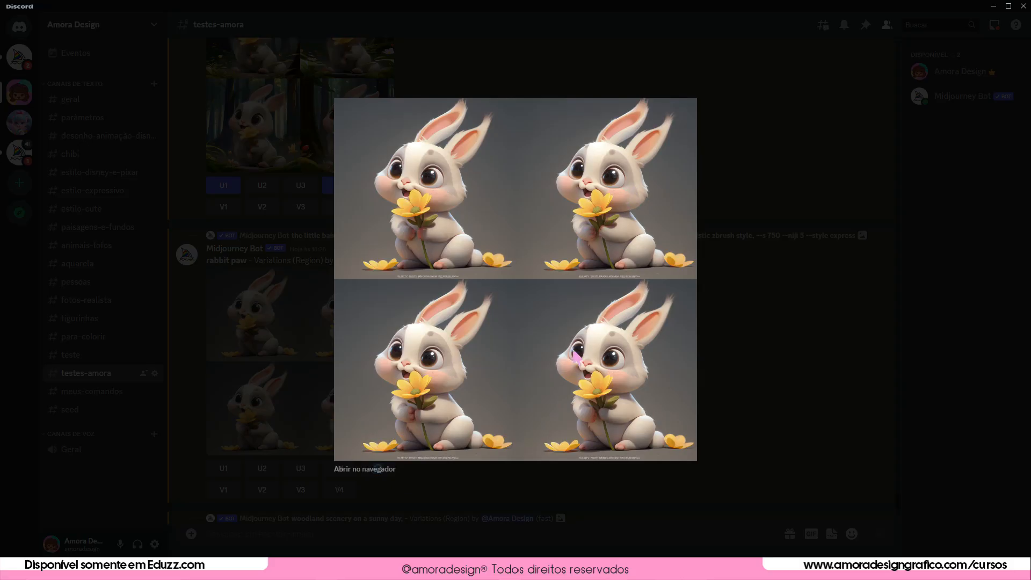
{"action": "left_click", "coordinate": [397, 473]}
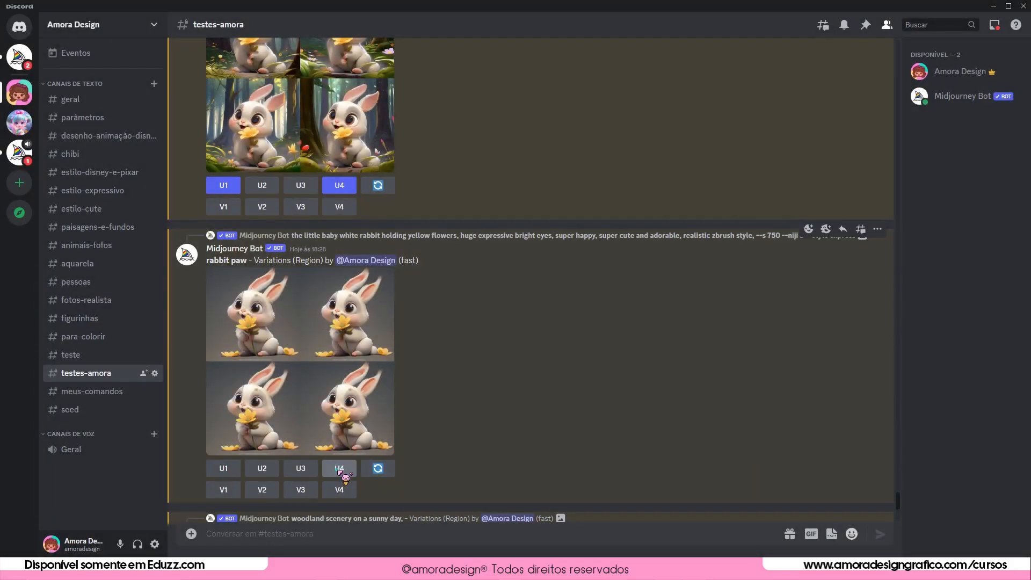
{"action": "left_click", "coordinate": [339, 468]}
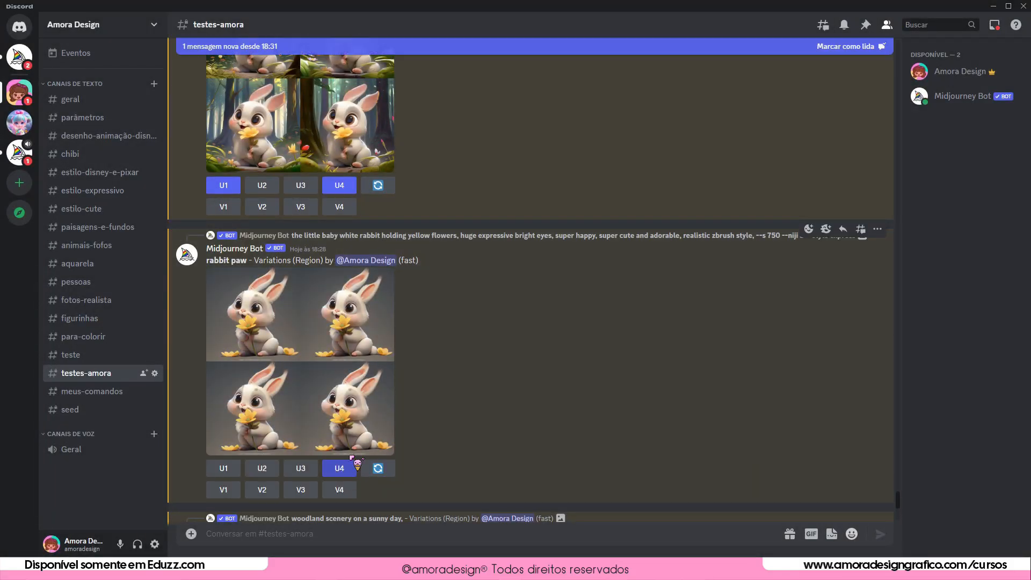
Step: Open Vary (Region) for the upscaled "rabbit paw" image and lasso only the front paw beside the flower stem
{"action": "scroll", "coordinate": [424, 375], "scroll_direction": "down", "scroll_amount": 5}
{"action": "scroll", "coordinate": [424, 379], "scroll_direction": "down", "scroll_amount": 8}
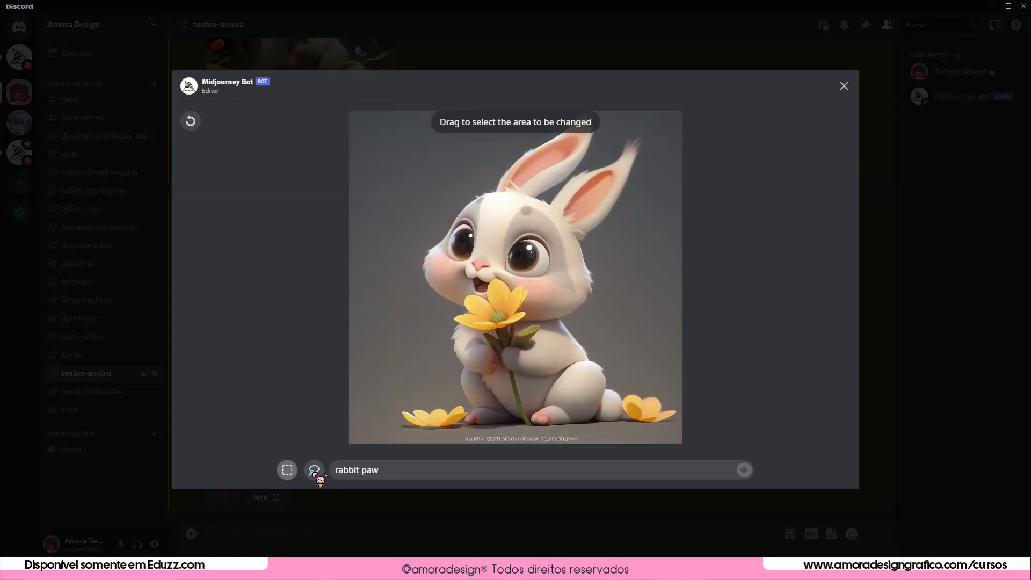
{"action": "left_click", "coordinate": [314, 471]}
{"action": "mouse_move", "coordinate": [497, 348]}
{"action": "left_mouse_down"}
{"action": "mouse_move", "coordinate": [474, 350]}
{"action": "mouse_move", "coordinate": [491, 379]}
{"action": "left_mouse_up"}
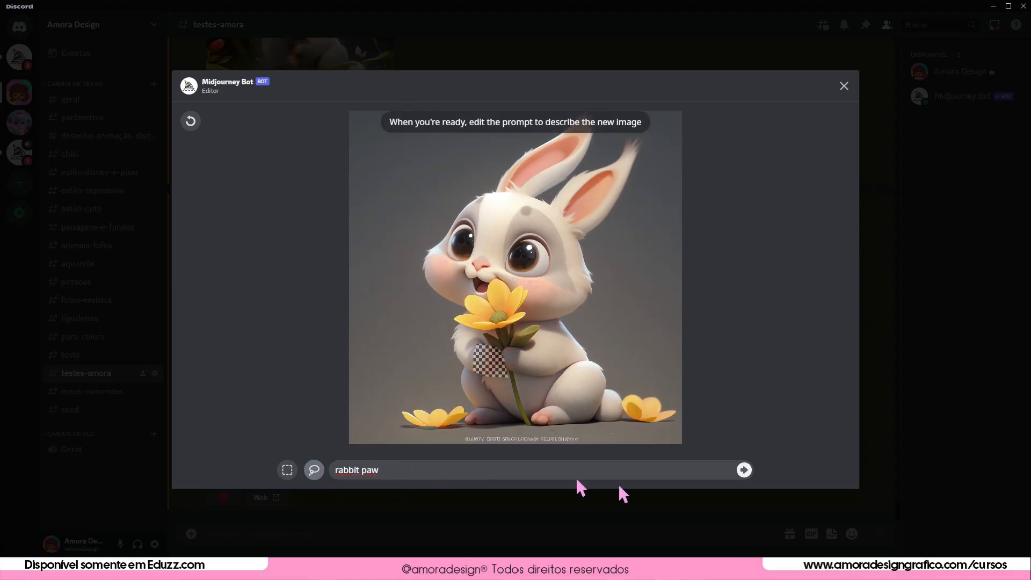
Step: Remove "rabbit" from the region prompt and translate "pata peluda de coelho" into English in Google Tradutor
{"action": "left_click_drag", "start_coordinate": [360, 468], "coordinate": [323, 473]}
{"action": "key", "text": "BackSpace"}
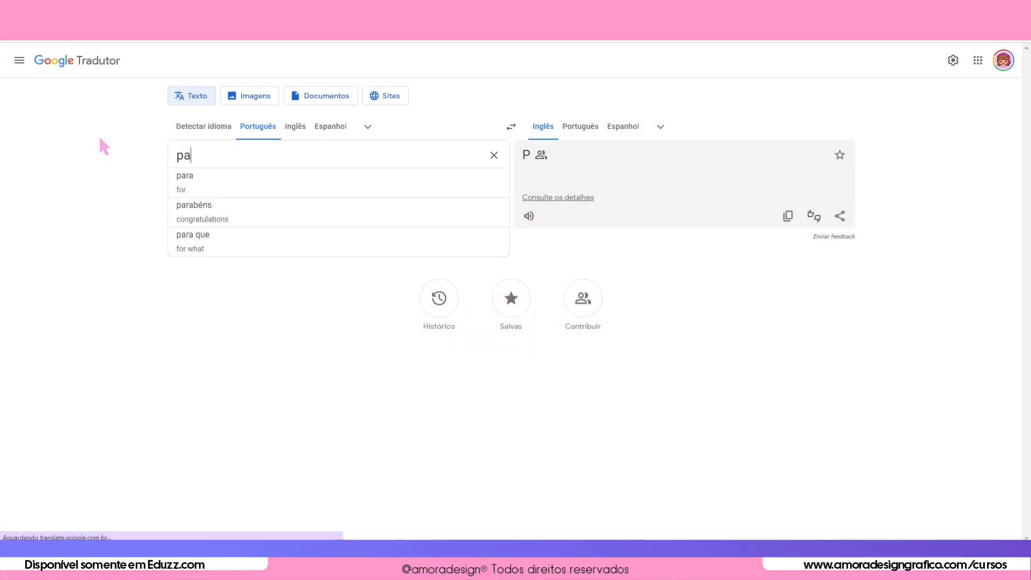
{"action": "type", "text": "ta elu"}
{"action": "key", "text": "BackSpace"}
{"action": "key", "text": "BackSpace"}
{"action": "key", "text": "BackSpace"}
{"action": "type", "text": "peluda de coelho"}
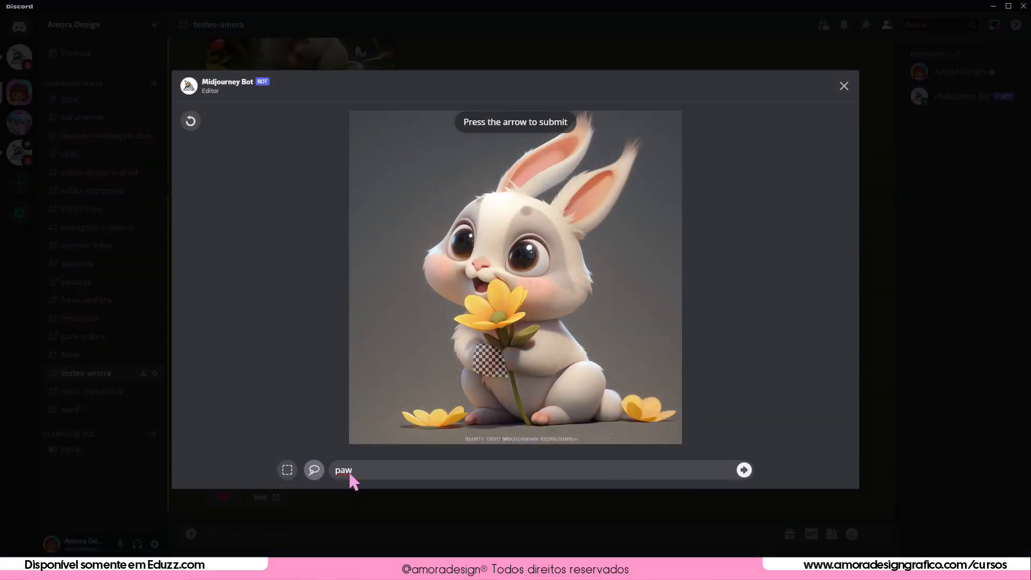
Step: Set the region prompt to "rabbit furry paw", submit it and view the resulting grid enlarged
{"action": "left_click", "coordinate": [353, 473]}
{"action": "double_click", "coordinate": [363, 469]}
{"action": "type", "text": "rabbit furry paw"}
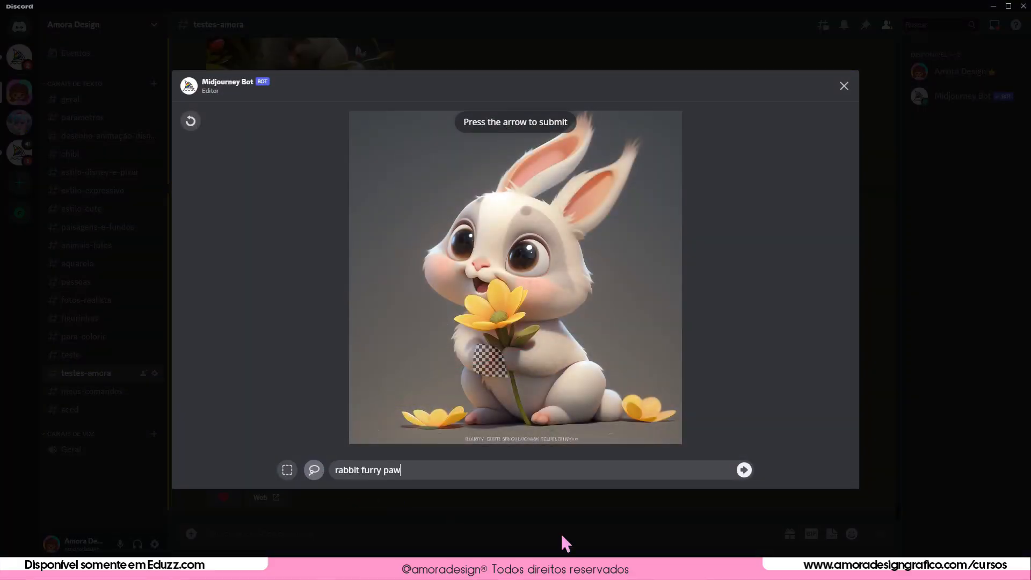
{"action": "left_click", "coordinate": [744, 470]}
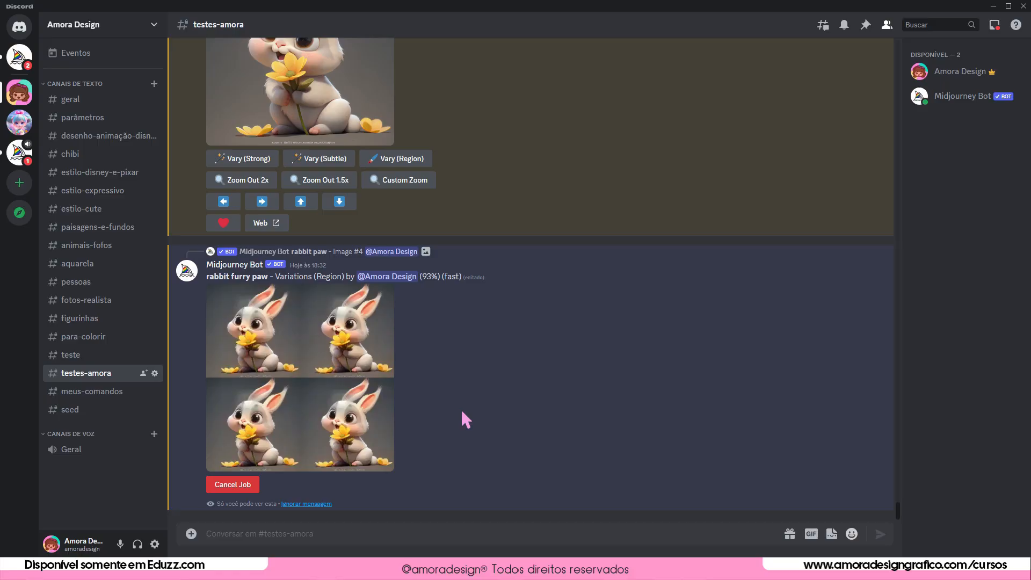
{"action": "left_click", "coordinate": [356, 390]}
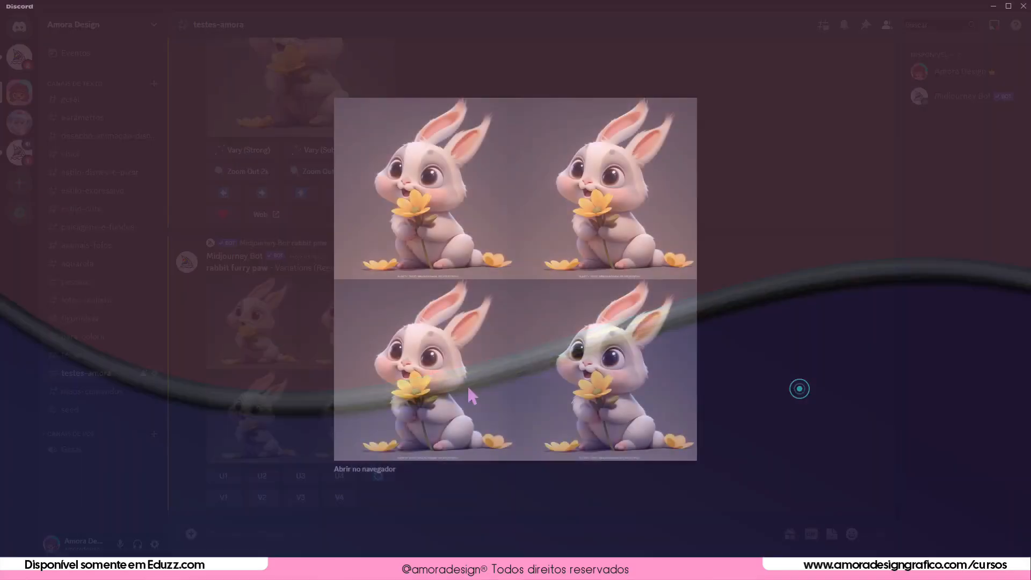
{"action": "left_click", "coordinate": [796, 386]}
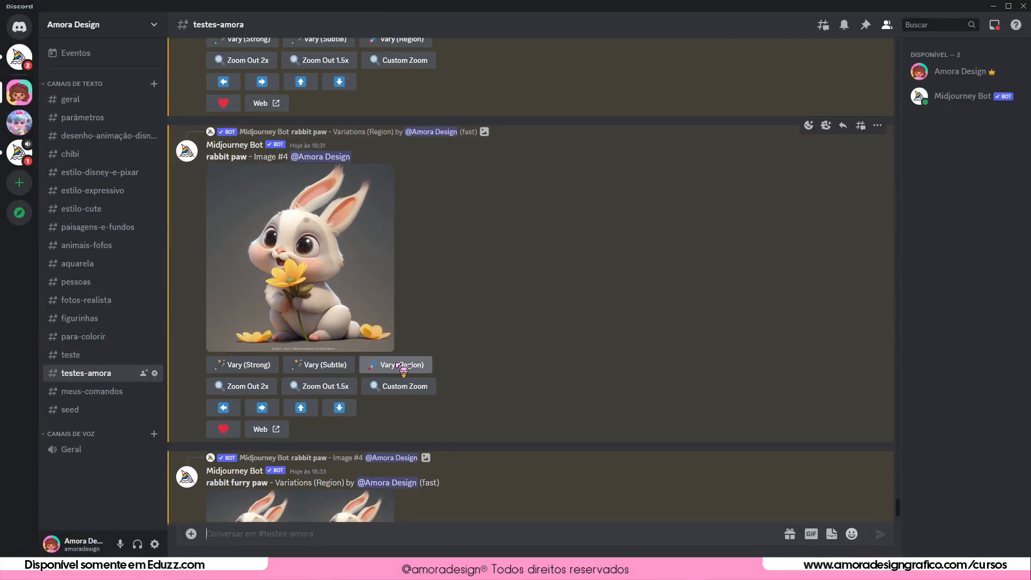
Step: Reopen Vary (Region) for the "rabbit paw" Image #4, lasso the rabbit's feet as well, and submit with the prompt "rabbit furry paw"
{"action": "left_click", "coordinate": [400, 365]}
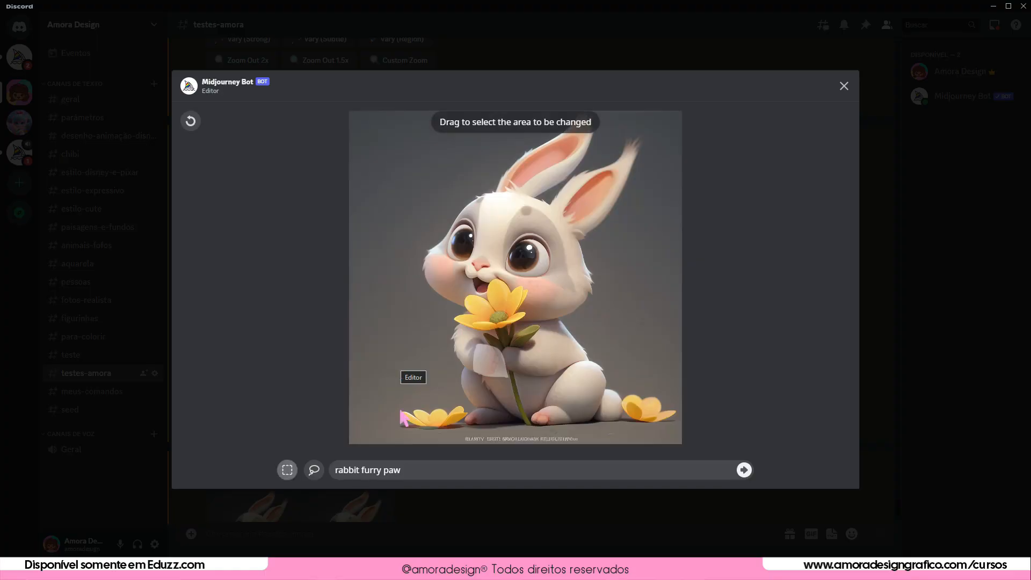
{"action": "left_click", "coordinate": [410, 472]}
{"action": "left_click_drag", "start_coordinate": [411, 473], "coordinate": [308, 476]}
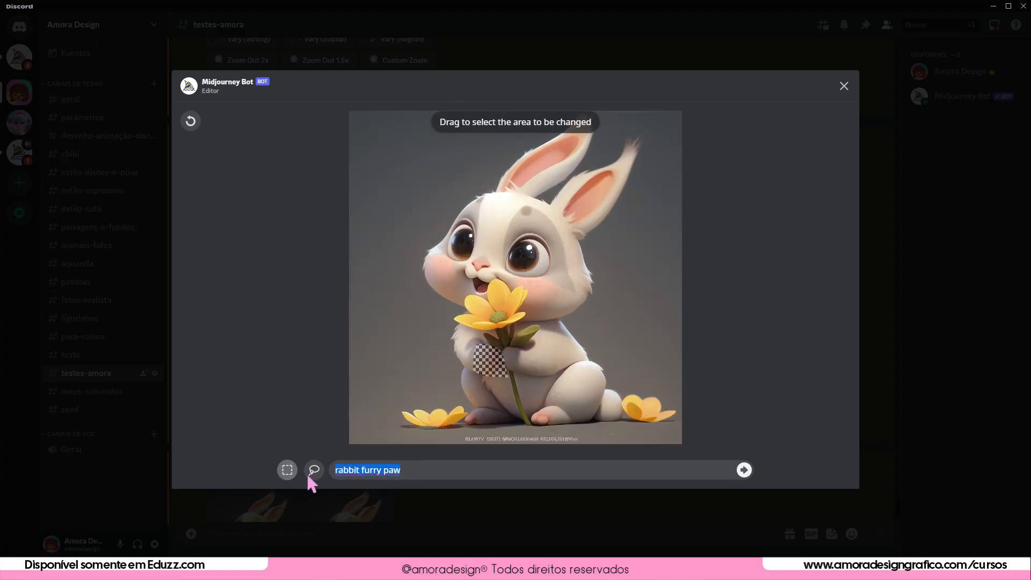
{"action": "left_click", "coordinate": [431, 479]}
{"action": "left_click", "coordinate": [313, 469]}
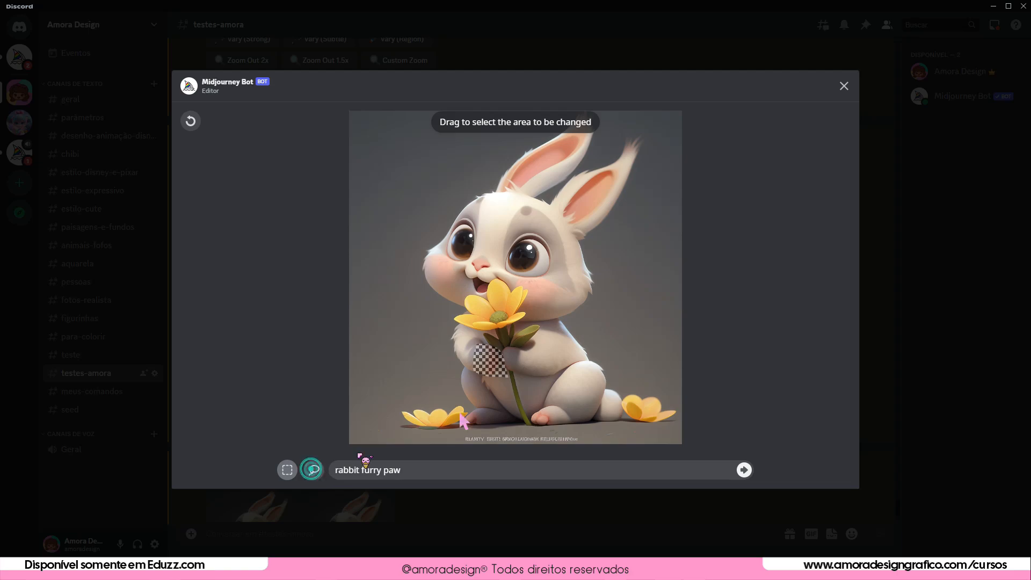
{"action": "mouse_move", "coordinate": [503, 414]}
{"action": "left_mouse_down"}
{"action": "mouse_move", "coordinate": [464, 428]}
{"action": "mouse_move", "coordinate": [506, 434]}
{"action": "mouse_move", "coordinate": [564, 418]}
{"action": "mouse_move", "coordinate": [550, 394]}
{"action": "mouse_move", "coordinate": [531, 427]}
{"action": "mouse_move", "coordinate": [578, 428]}
{"action": "mouse_move", "coordinate": [583, 419]}
{"action": "mouse_move", "coordinate": [566, 444]}
{"action": "mouse_move", "coordinate": [448, 445]}
{"action": "mouse_move", "coordinate": [503, 436]}
{"action": "mouse_move", "coordinate": [602, 444]}
{"action": "left_mouse_up"}
{"action": "mouse_move", "coordinate": [595, 444]}
{"action": "left_mouse_down"}
{"action": "mouse_move", "coordinate": [624, 428]}
{"action": "mouse_move", "coordinate": [797, 501]}
{"action": "mouse_move", "coordinate": [605, 447]}
{"action": "left_mouse_up"}
{"action": "key", "text": "Return"}
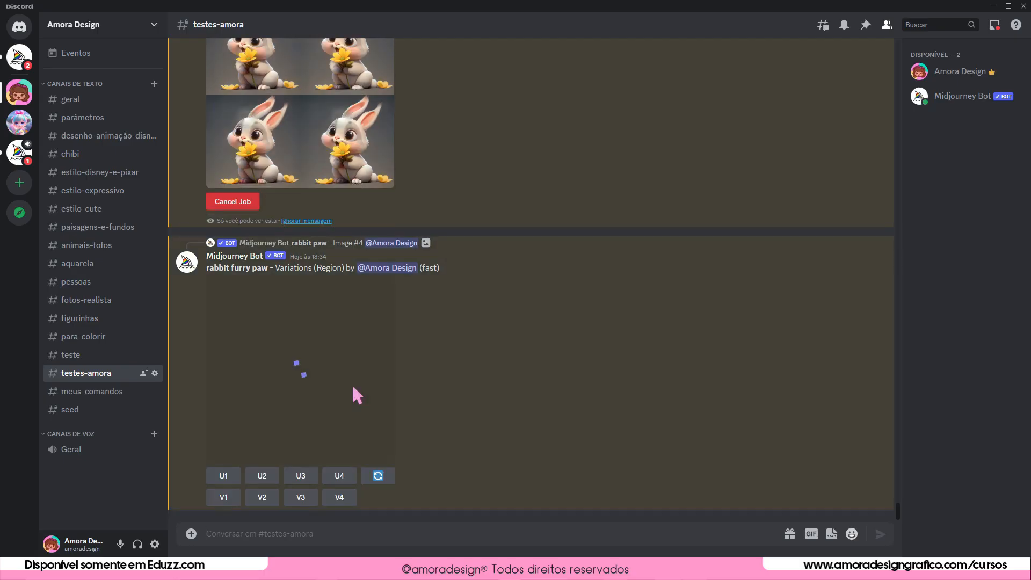
Step: View the new "rabbit furry paw" grid enlarged and open it in the browser to inspect the paws and feet
{"action": "left_click", "coordinate": [313, 348]}
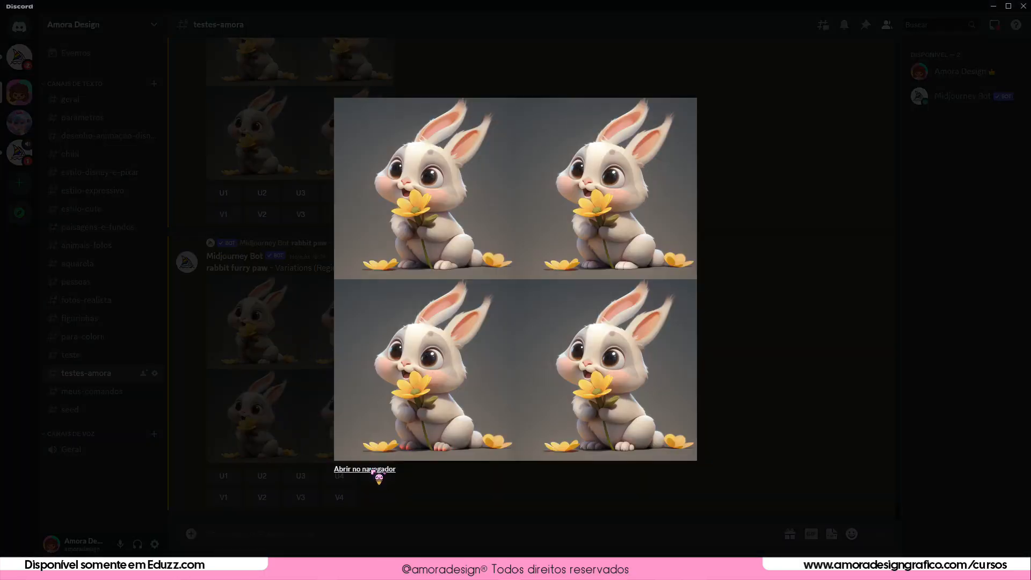
{"action": "left_click", "coordinate": [372, 471]}
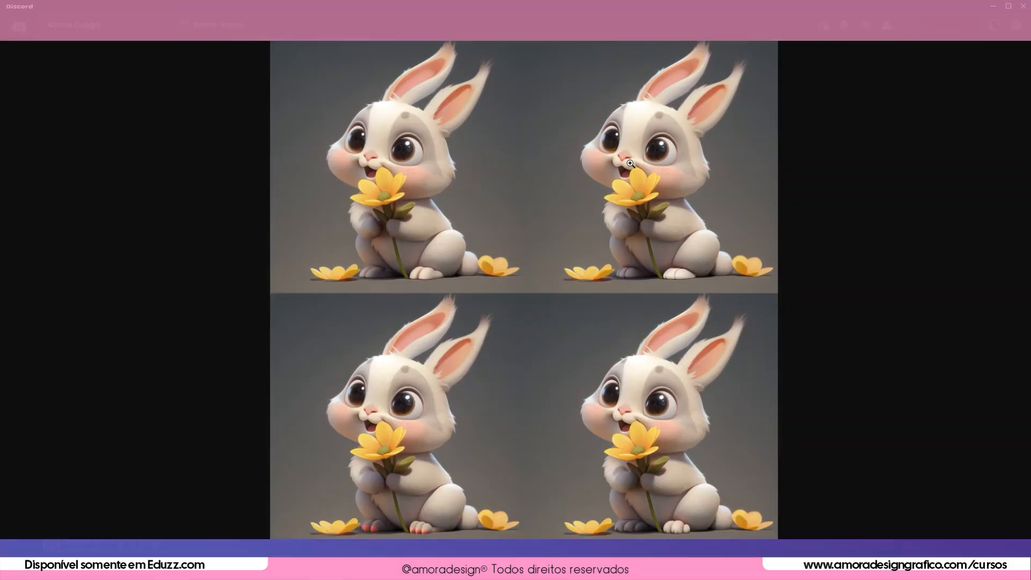
Step: Examine the paws and feet of all four rabbits in the "rabbit furry paw" grid at full size
{"action": "left_click", "coordinate": [627, 161]}
{"action": "scroll", "coordinate": [531, 269], "scroll_direction": "down", "scroll_amount": 4}
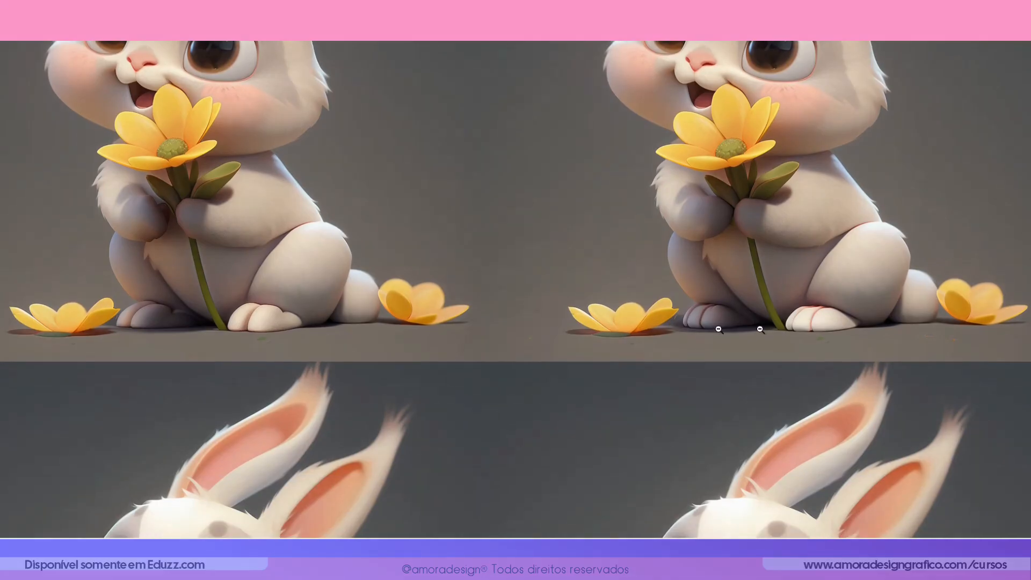
{"action": "scroll", "coordinate": [586, 322], "scroll_direction": "up", "scroll_amount": 3}
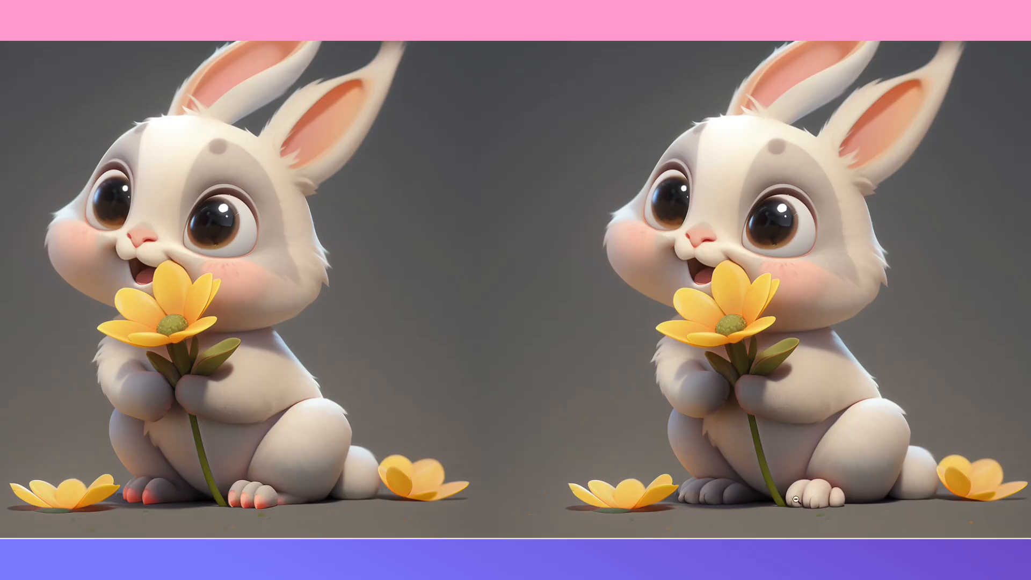
{"action": "scroll", "coordinate": [795, 499], "scroll_direction": "down", "scroll_amount": 8}
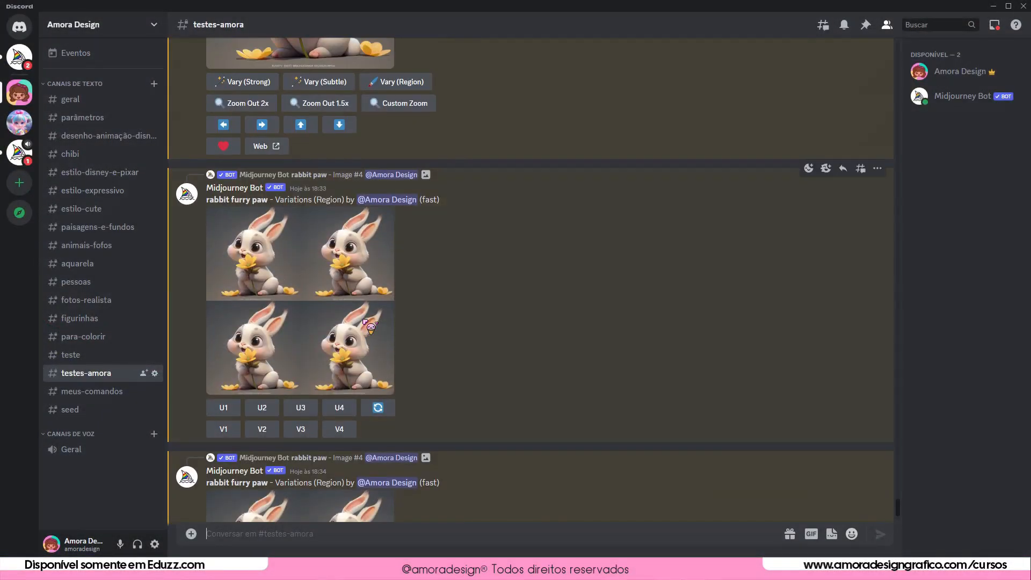
{"action": "scroll", "coordinate": [370, 326], "scroll_direction": "up", "scroll_amount": 4}
{"action": "left_click", "coordinate": [391, 294]}
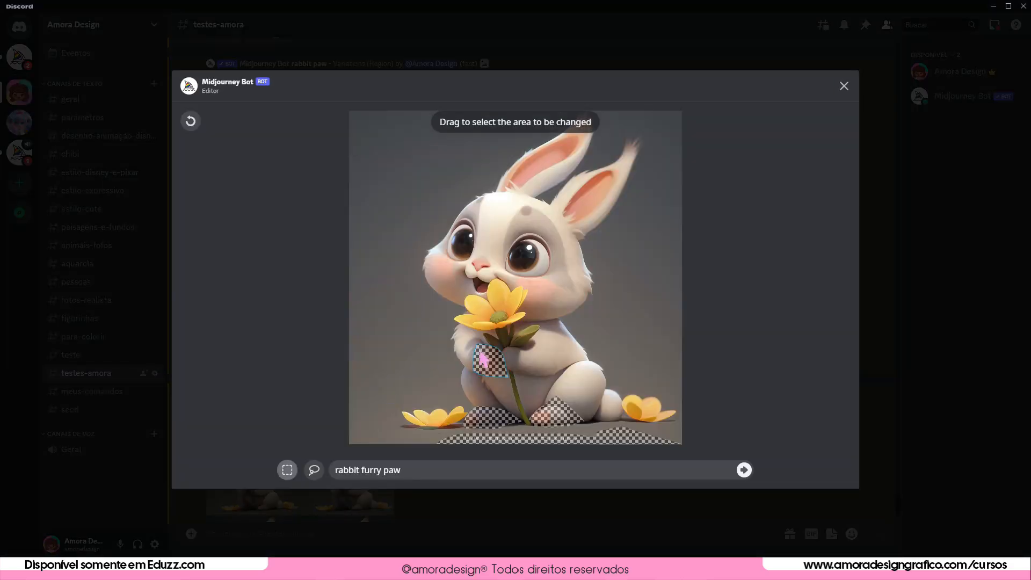
{"action": "left_click", "coordinate": [843, 86]}
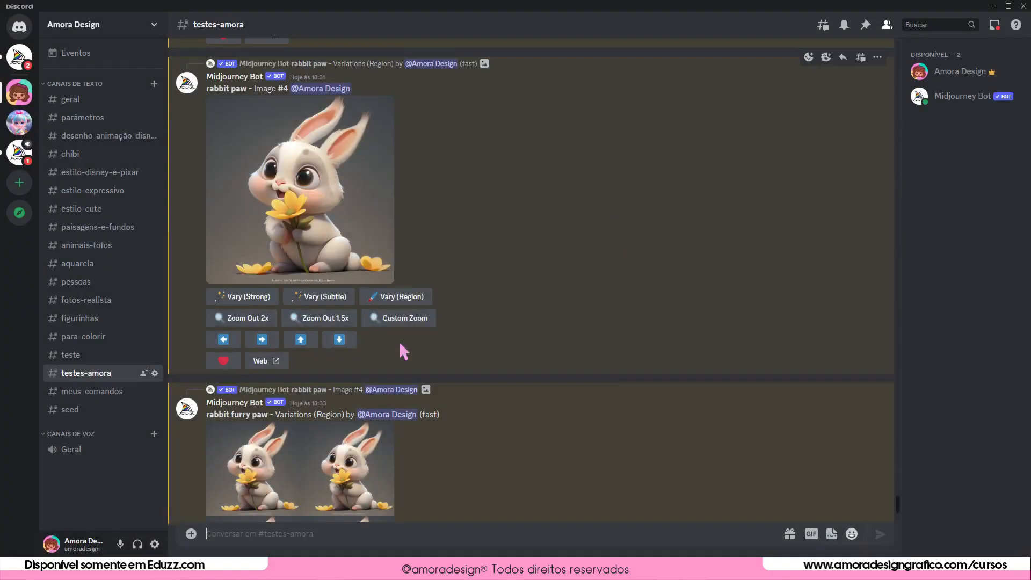
Step: Upscale the second image of the earlier "rabbit furry paw" grid and view the upscaled image enlarged
{"action": "scroll", "coordinate": [432, 384], "scroll_direction": "down", "scroll_amount": 4}
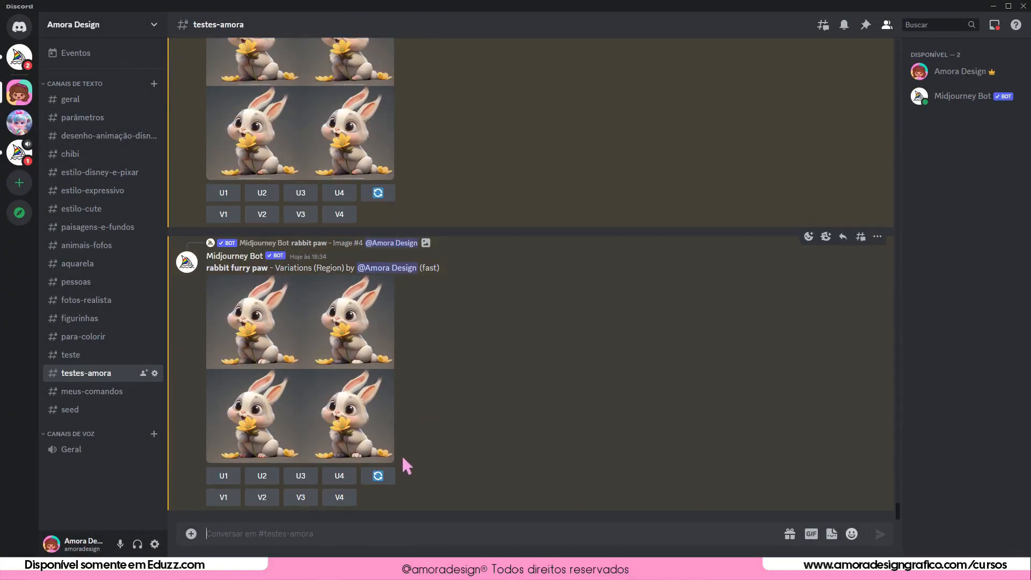
{"action": "scroll", "coordinate": [403, 457], "scroll_direction": "up", "scroll_amount": 4}
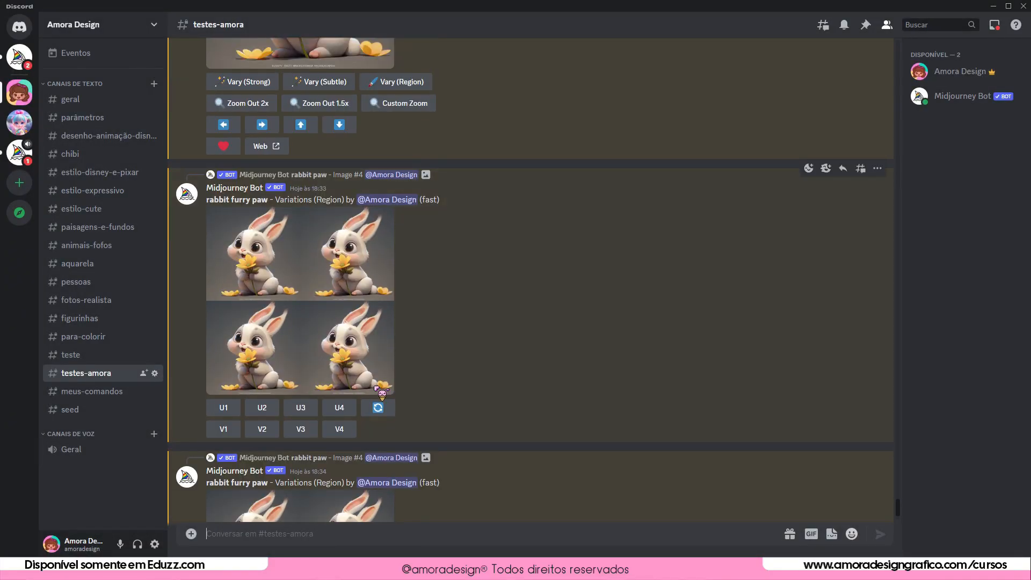
{"action": "left_click", "coordinate": [322, 252]}
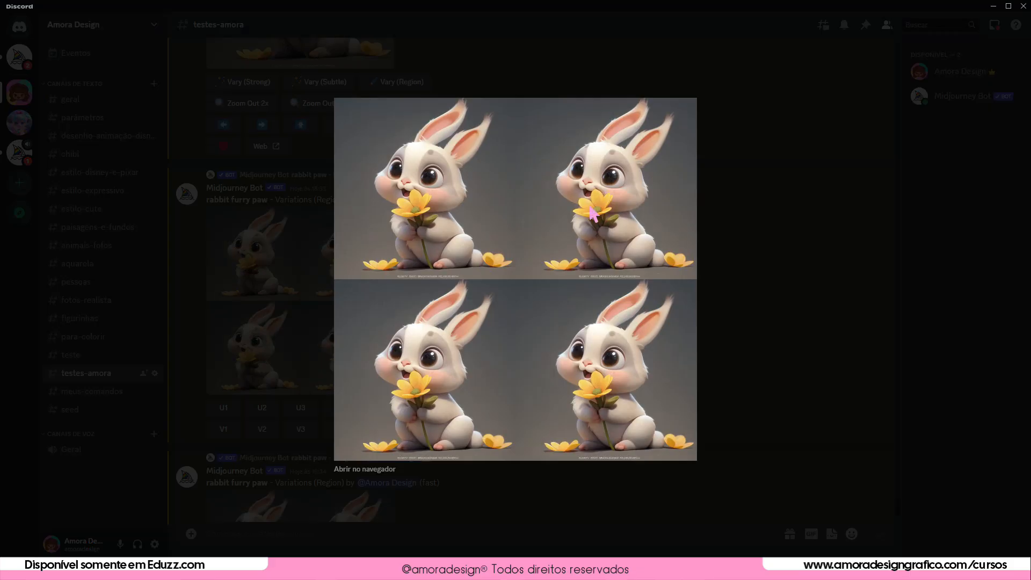
{"action": "left_click", "coordinate": [848, 271]}
{"action": "left_click", "coordinate": [262, 407]}
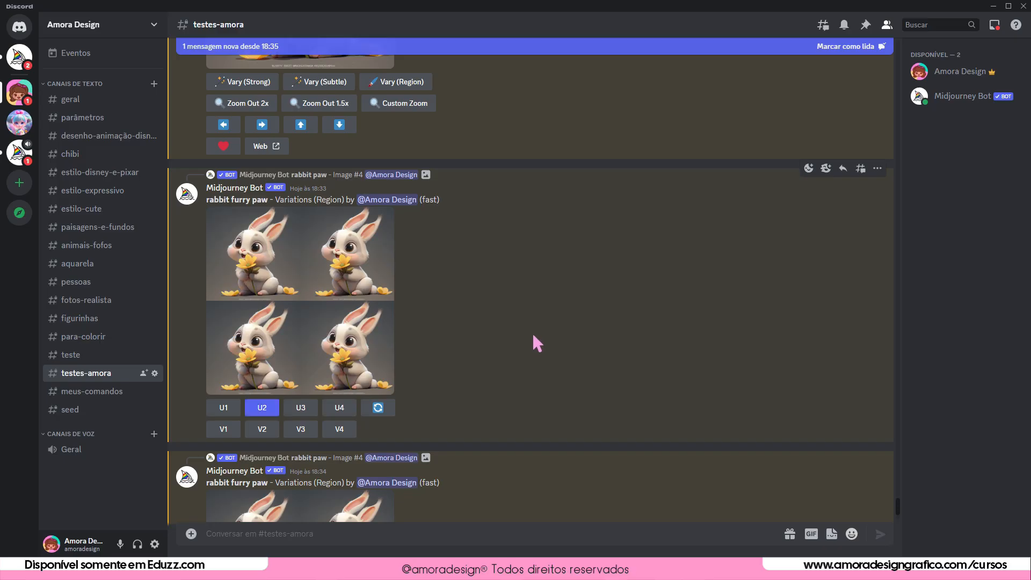
{"action": "scroll", "coordinate": [534, 342], "scroll_direction": "down", "scroll_amount": 5}
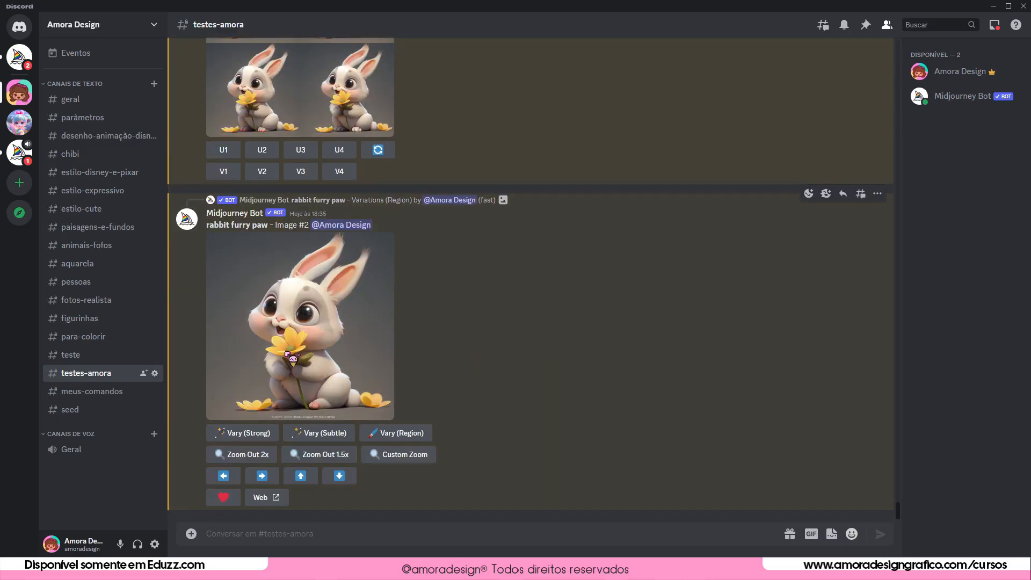
{"action": "left_click", "coordinate": [344, 354]}
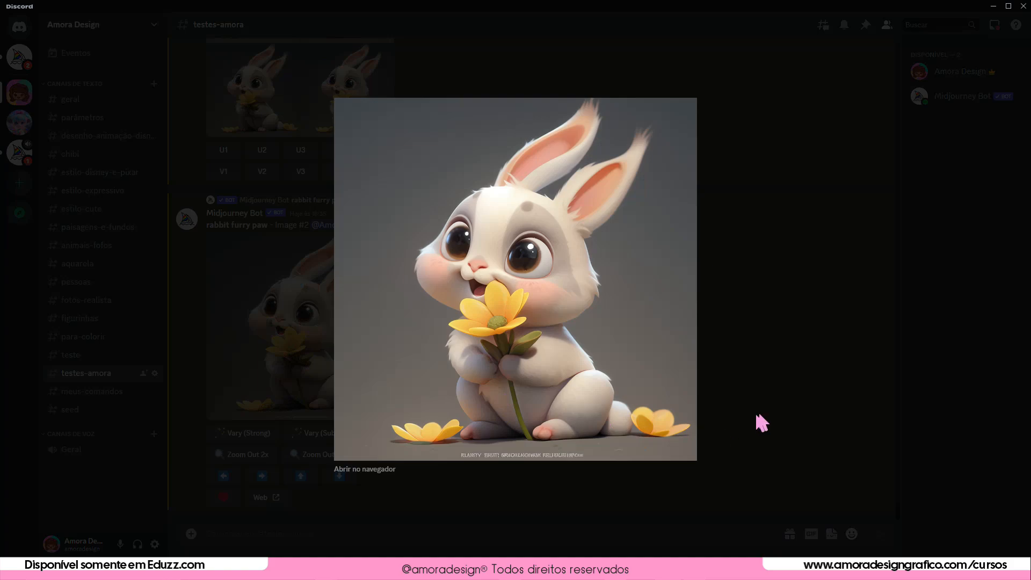
{"action": "left_click", "coordinate": [764, 411]}
Step: Open Vary (Region) for the "rabbit furry paw" Image #2, lasso both feet and the caption strip beneath them, and submit with the prompt "rabbit furry paw"
{"action": "left_click", "coordinate": [395, 433]}
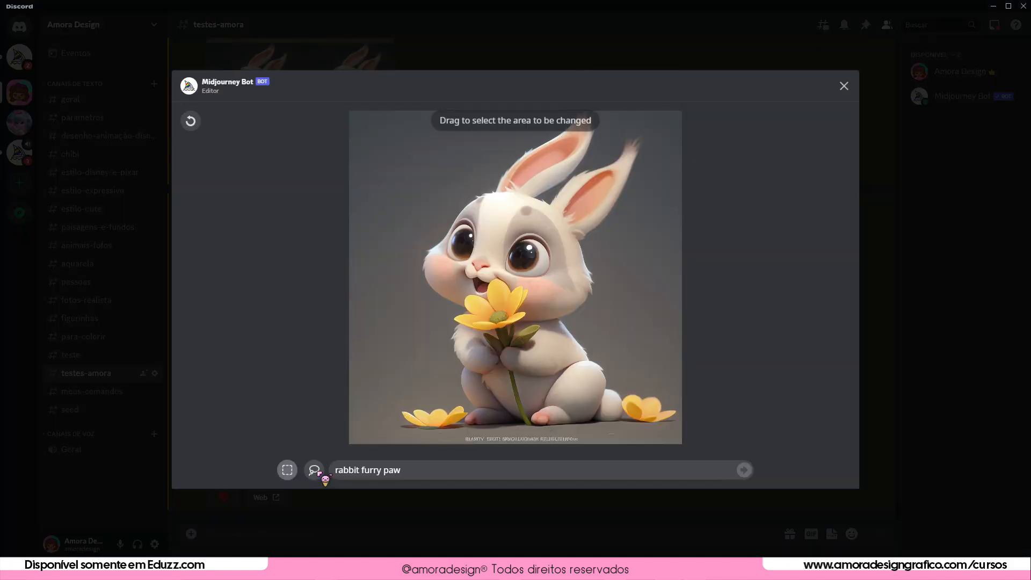
{"action": "left_click", "coordinate": [314, 471]}
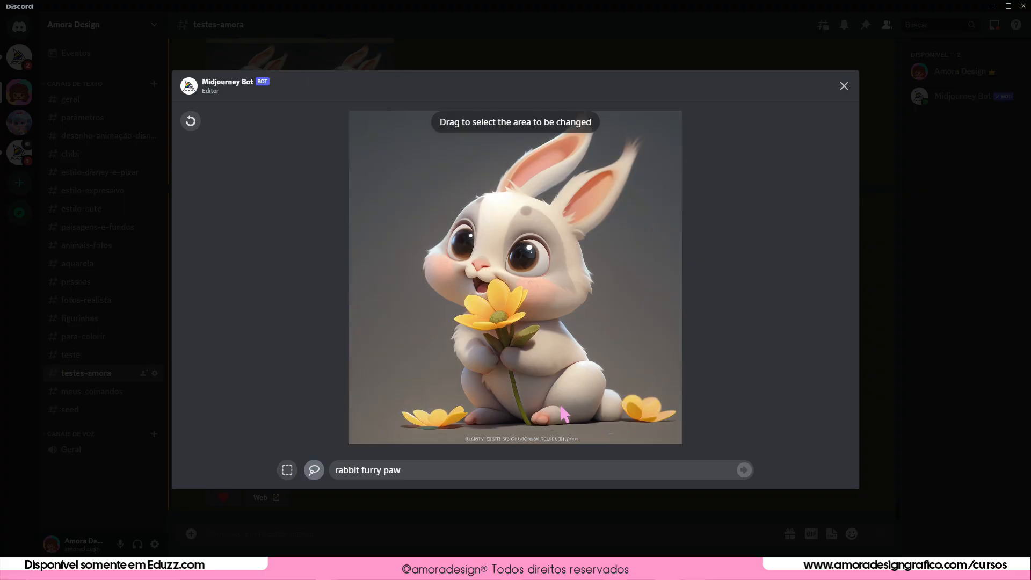
{"action": "mouse_move", "coordinate": [565, 421]}
{"action": "left_mouse_down"}
{"action": "mouse_move", "coordinate": [547, 413]}
{"action": "mouse_move", "coordinate": [532, 430]}
{"action": "mouse_move", "coordinate": [577, 429]}
{"action": "left_mouse_up"}
{"action": "left_click", "coordinate": [488, 411]}
{"action": "left_click_drag", "start_coordinate": [484, 411], "coordinate": [512, 424]}
{"action": "mouse_move", "coordinate": [451, 436]}
{"action": "left_mouse_down"}
{"action": "mouse_move", "coordinate": [581, 434]}
{"action": "mouse_move", "coordinate": [447, 442]}
{"action": "mouse_move", "coordinate": [568, 454]}
{"action": "mouse_move", "coordinate": [459, 440]}
{"action": "left_mouse_up"}
{"action": "left_click", "coordinate": [187, 124]}
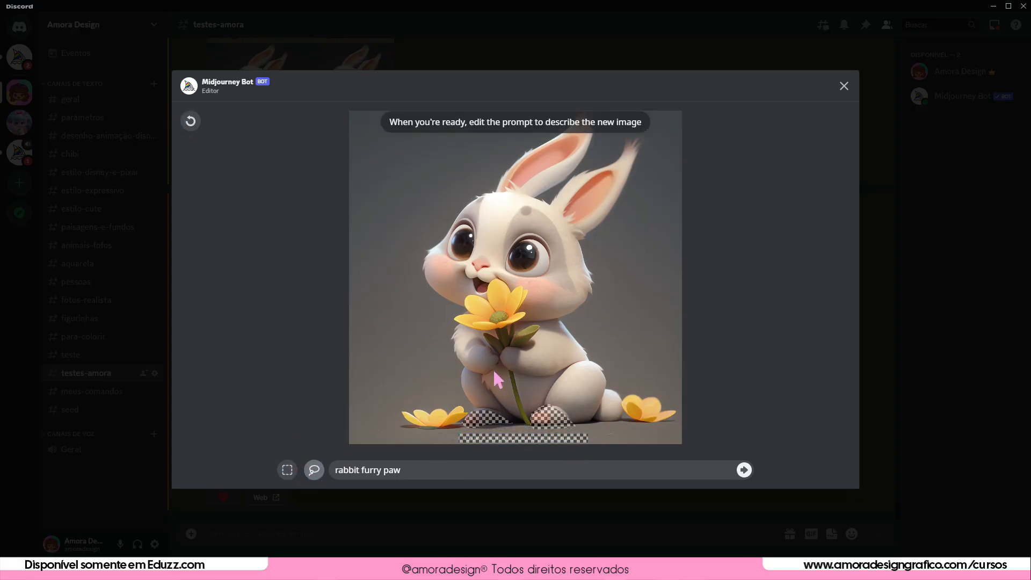
{"action": "left_click", "coordinate": [744, 469]}
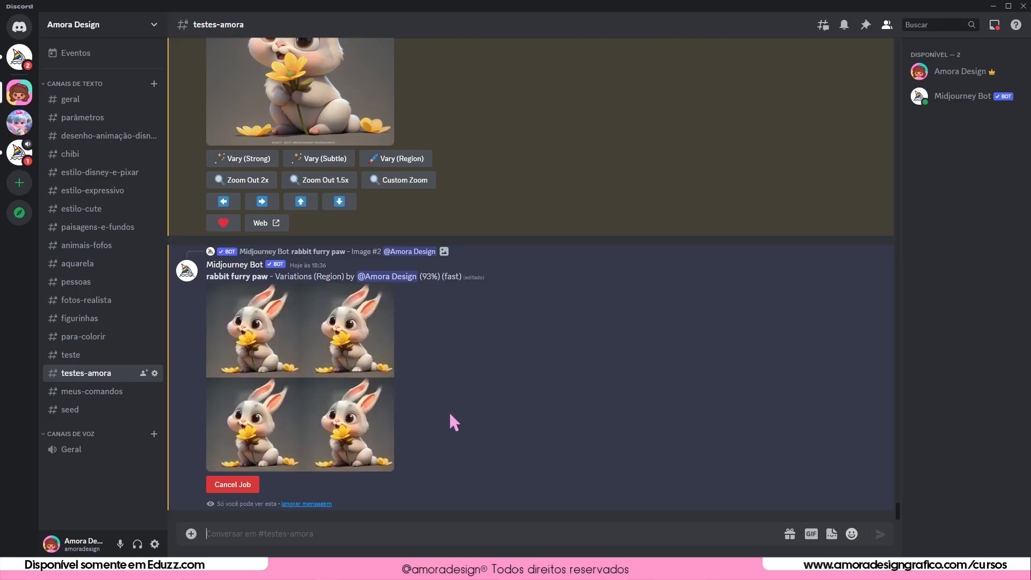
Step: View the new "rabbit furry paw" grid made from Image #2 and upscale its fourth image
{"action": "left_click", "coordinate": [385, 390]}
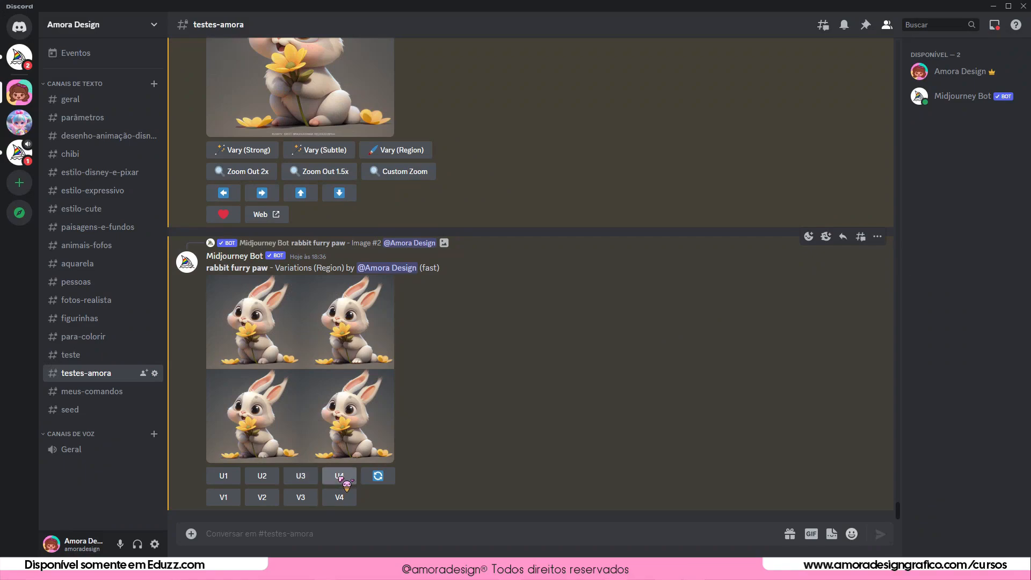
{"action": "left_click", "coordinate": [338, 476]}
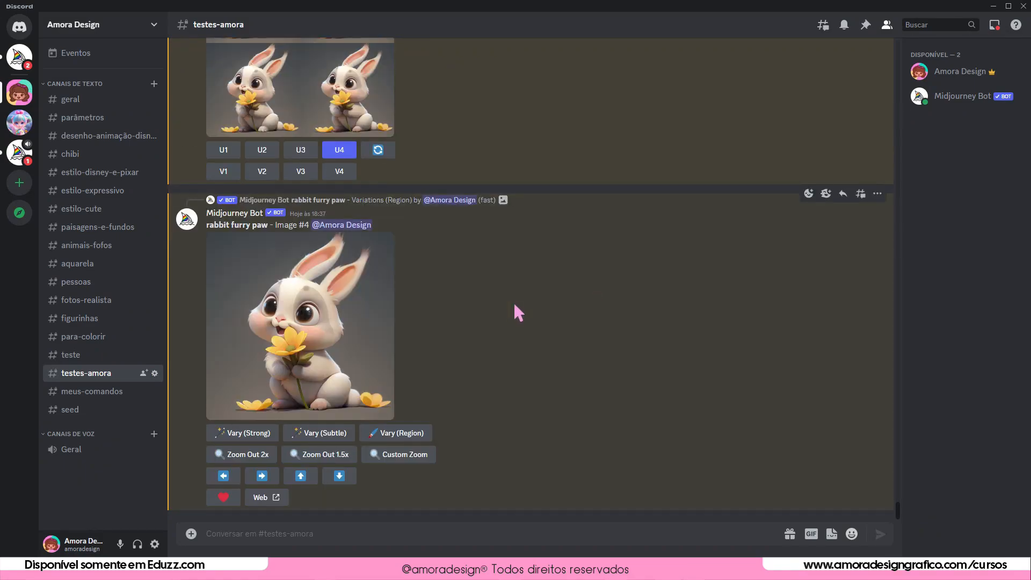
Step: Open Vary (Region) for the "rabbit furry paw" Image #4 and lasso the area around both ears
{"action": "left_click", "coordinate": [417, 434]}
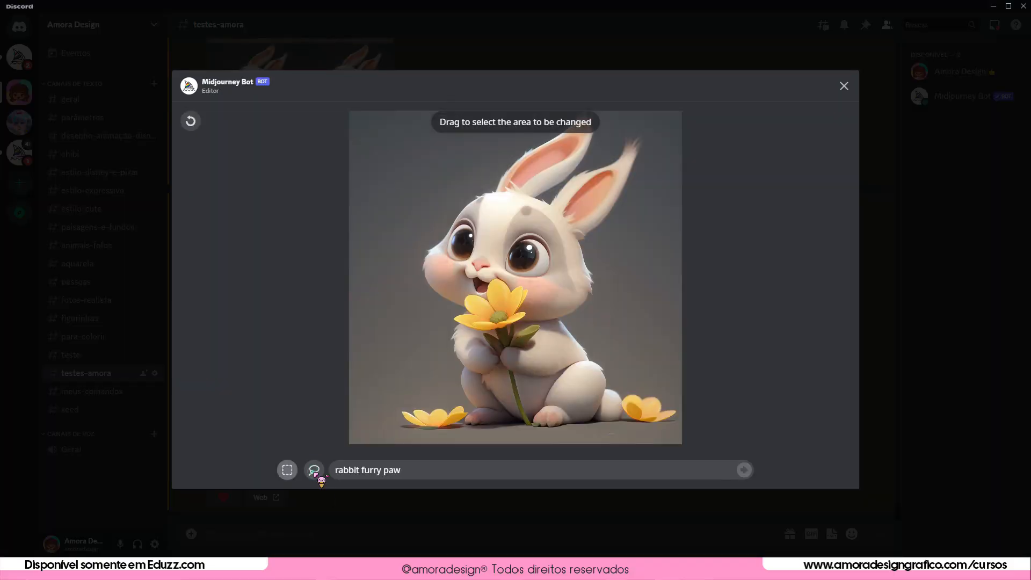
{"action": "left_click", "coordinate": [315, 473]}
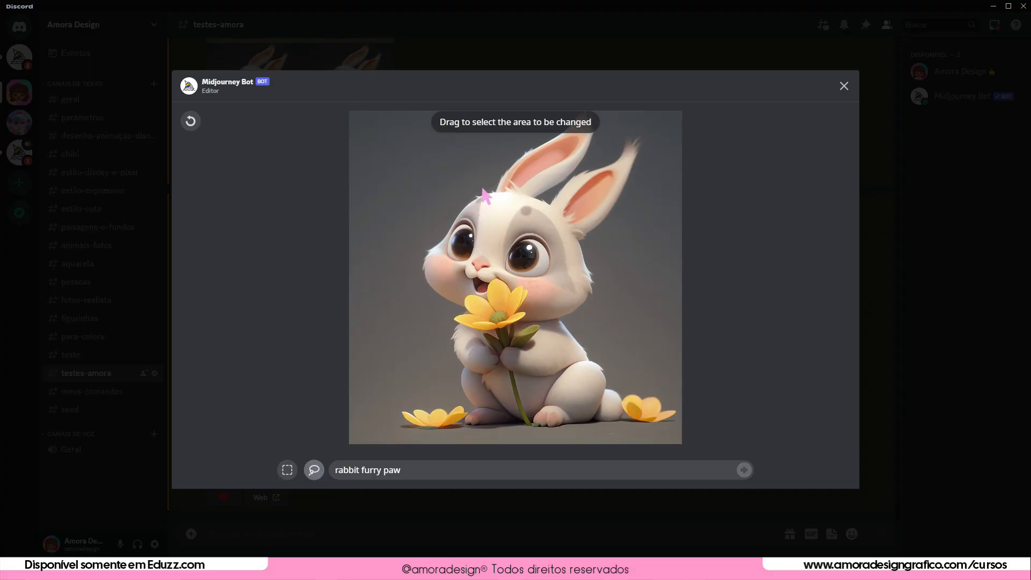
{"action": "mouse_move", "coordinate": [476, 195]}
{"action": "left_mouse_down"}
{"action": "mouse_move", "coordinate": [537, 208]}
{"action": "mouse_move", "coordinate": [592, 253]}
{"action": "mouse_move", "coordinate": [609, 76]}
{"action": "mouse_move", "coordinate": [474, 194]}
{"action": "left_mouse_up"}
Step: Replace the region prompt with "cute bunny ears", submit it and view the resulting grid enlarged
{"action": "left_click", "coordinate": [429, 467]}
{"action": "left_click", "coordinate": [410, 473]}
{"action": "left_click_drag", "start_coordinate": [410, 471], "coordinate": [310, 463]}
{"action": "type", "text": "cute bunny ears"}
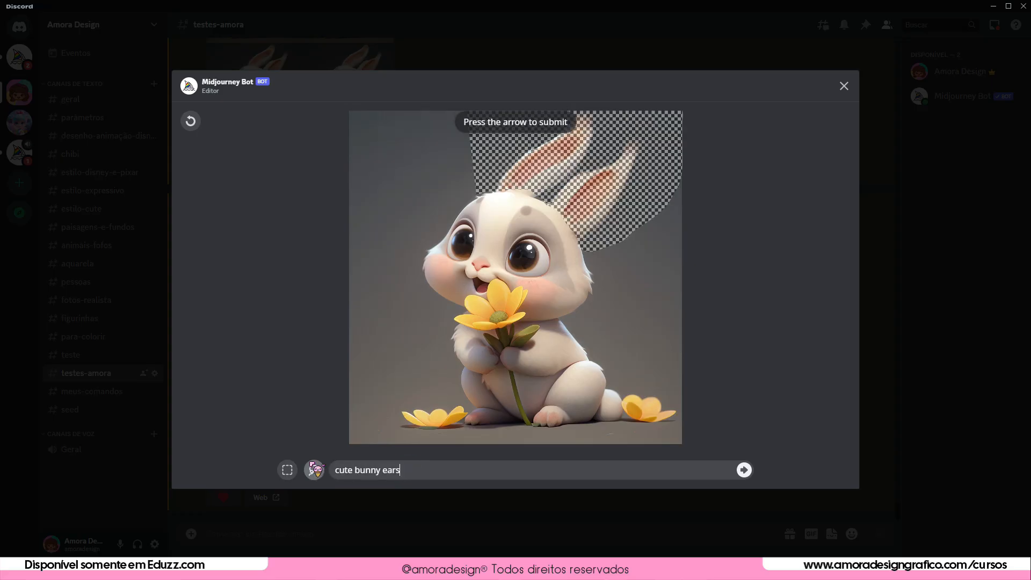
{"action": "left_click", "coordinate": [744, 470]}
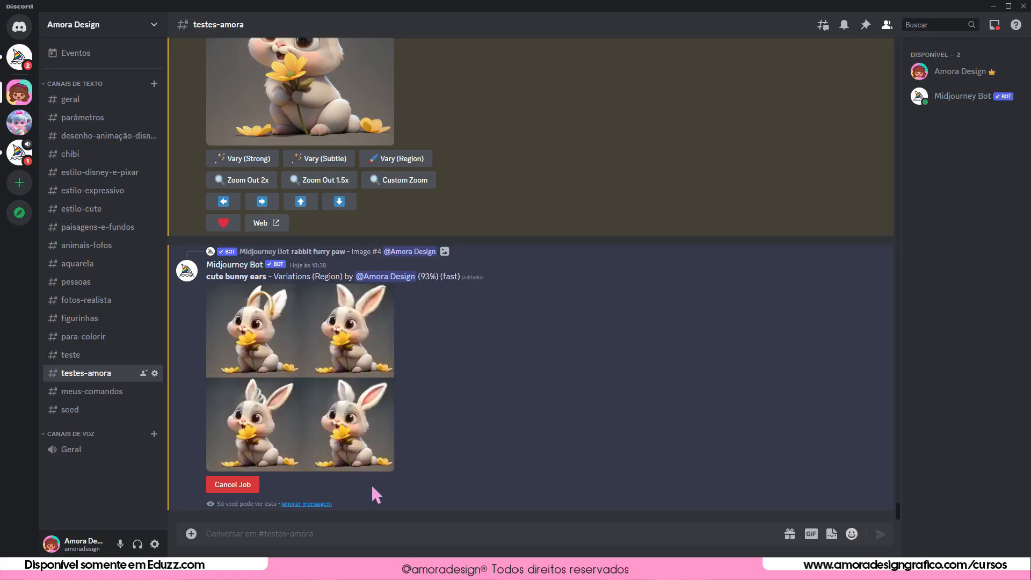
{"action": "left_click", "coordinate": [338, 373]}
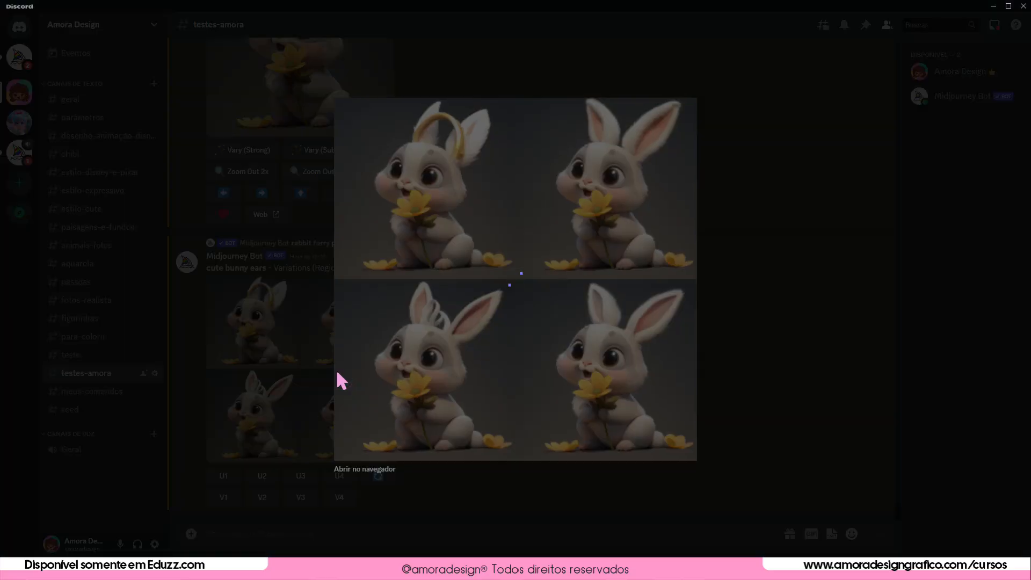